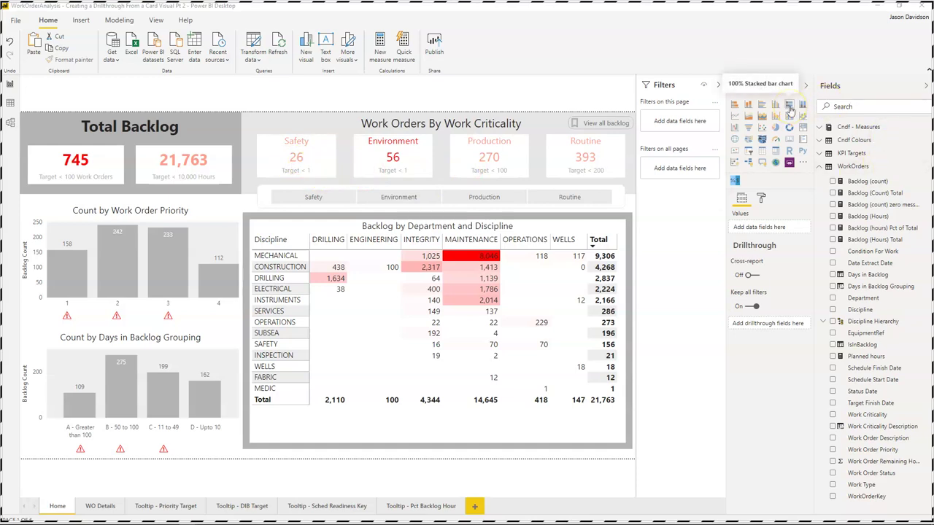
# Step: Cross-filter the page to Safety work orders by selecting the Safety card
pyautogui.click(294, 162)
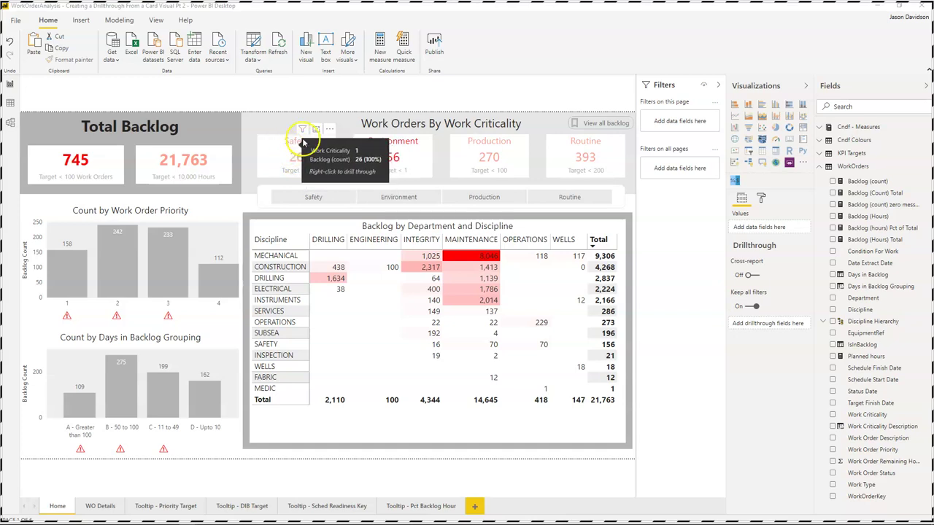
pyautogui.rightClick(292, 161)
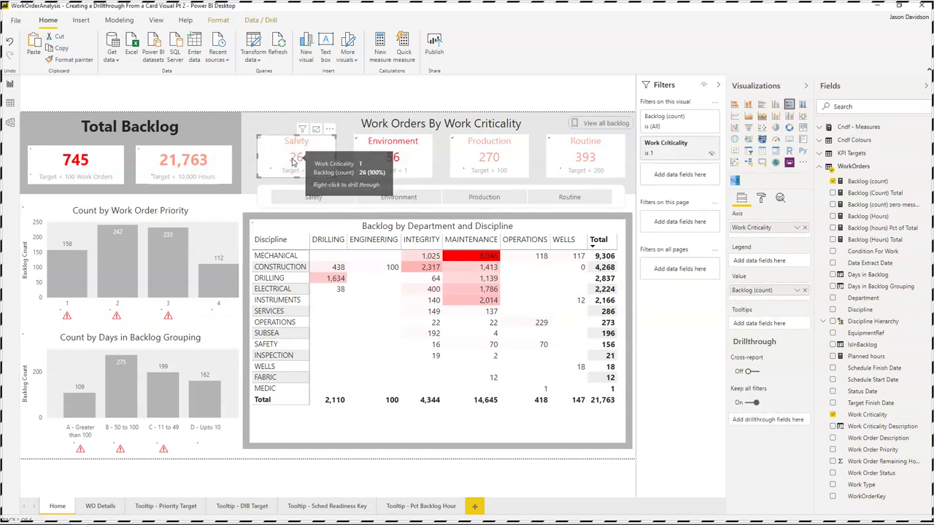
pyautogui.click(295, 161)
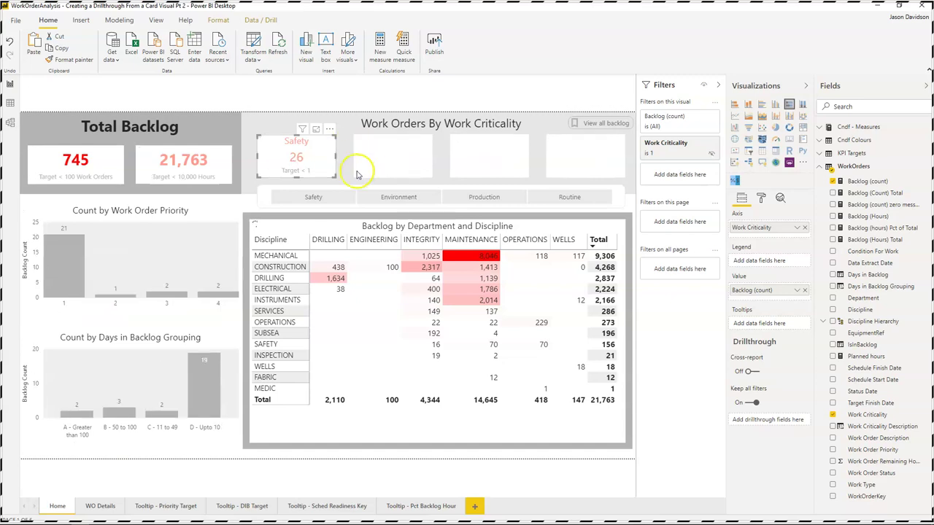
# Step: Check the Safety card's Drillthrough > WO Details option, then dismiss the menu
pyautogui.rightClick(299, 160)
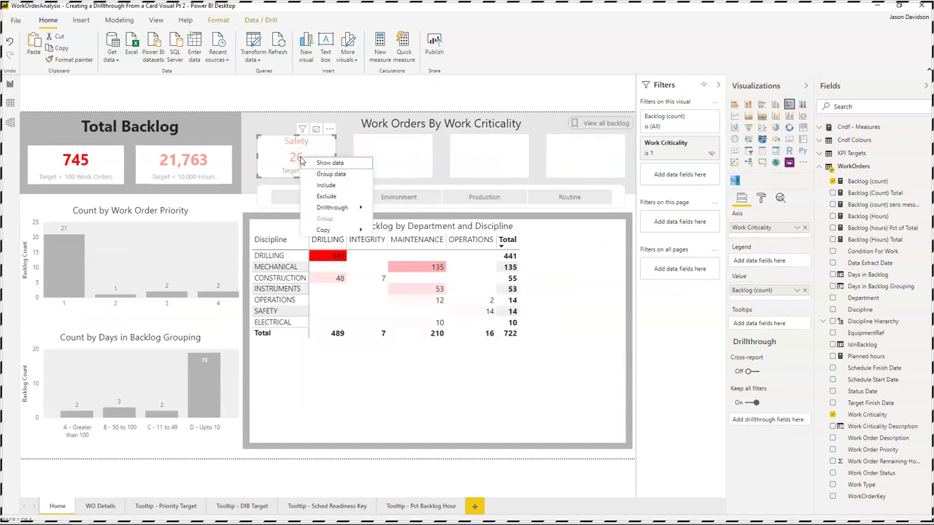
pyautogui.moveTo(344, 209)
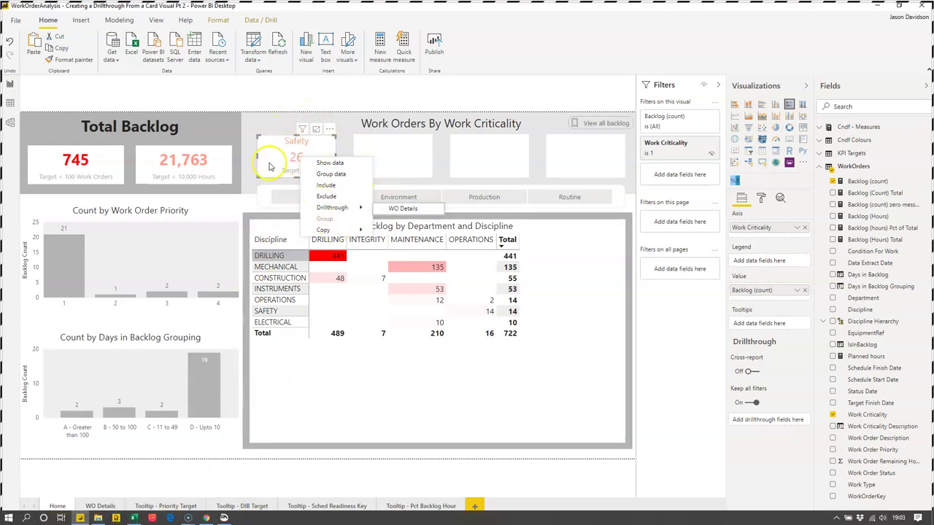
pyautogui.click(301, 97)
pyautogui.moveTo(306, 167)
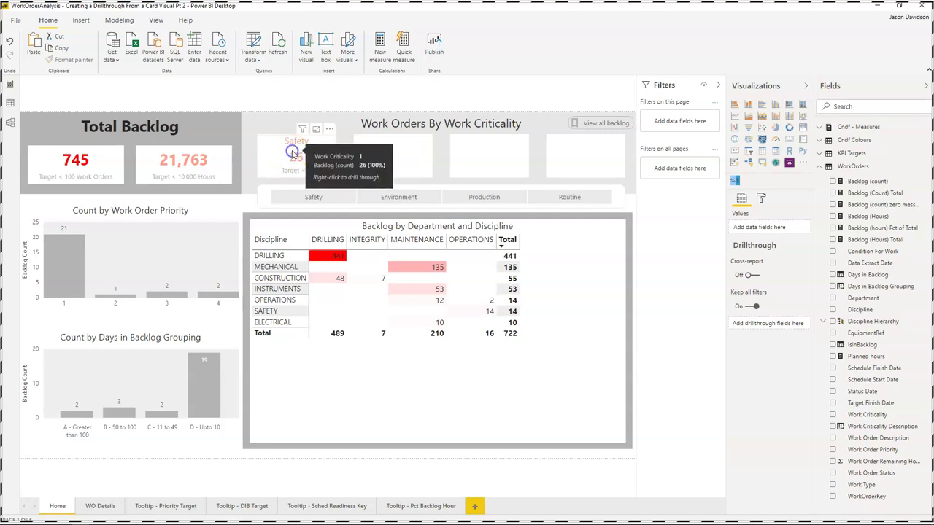
# Step: Remove the Safety cross-filter and try filtering by the Environment card
pyautogui.click(292, 155)
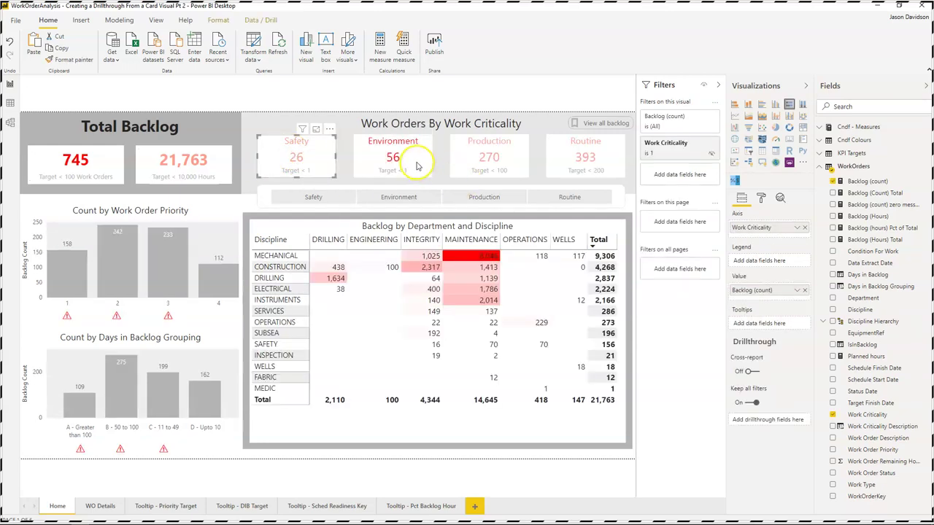
pyautogui.moveTo(311, 154)
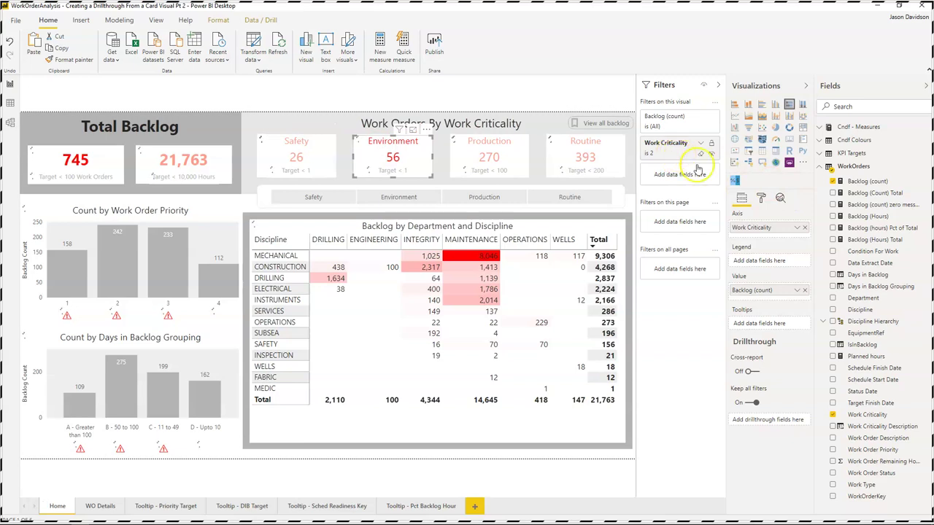
pyautogui.click(393, 159)
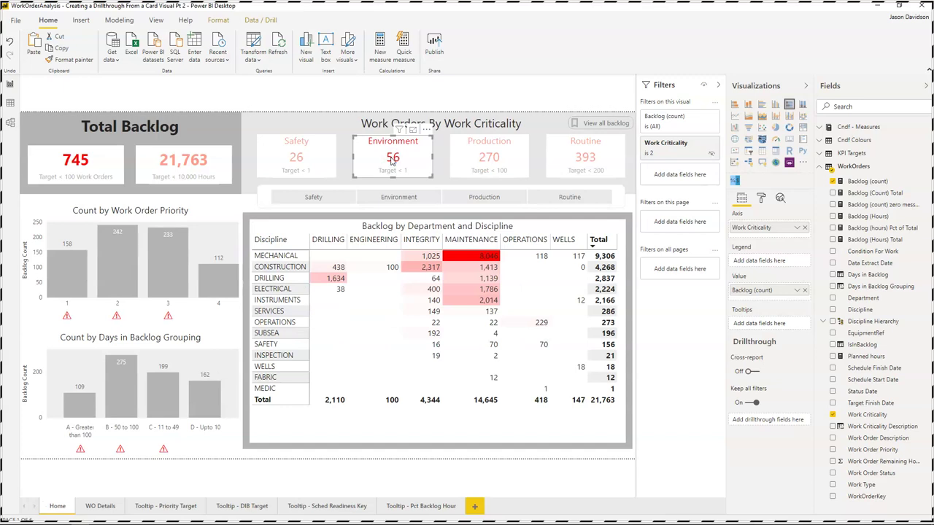
pyautogui.moveTo(392, 159)
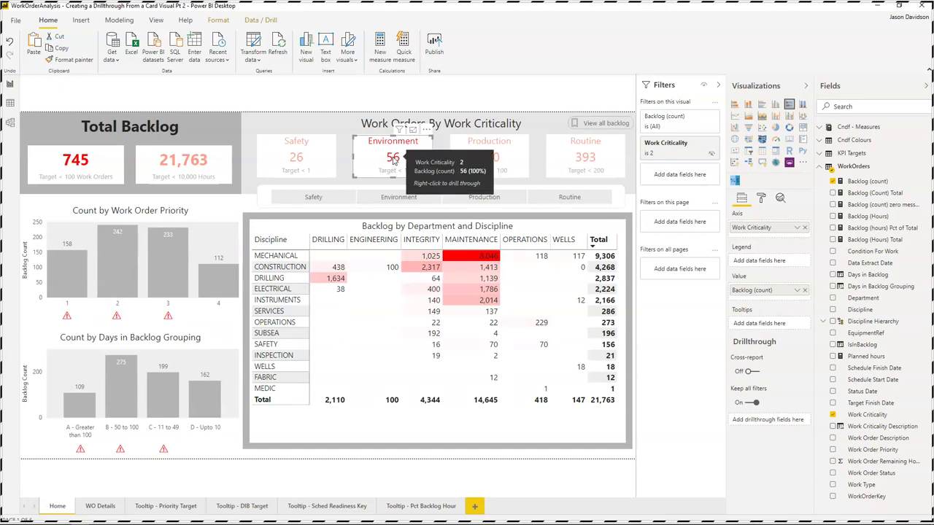
# Step: Select the 21,763 hours and 745 work orders Total Backlog cards
pyautogui.click(178, 165)
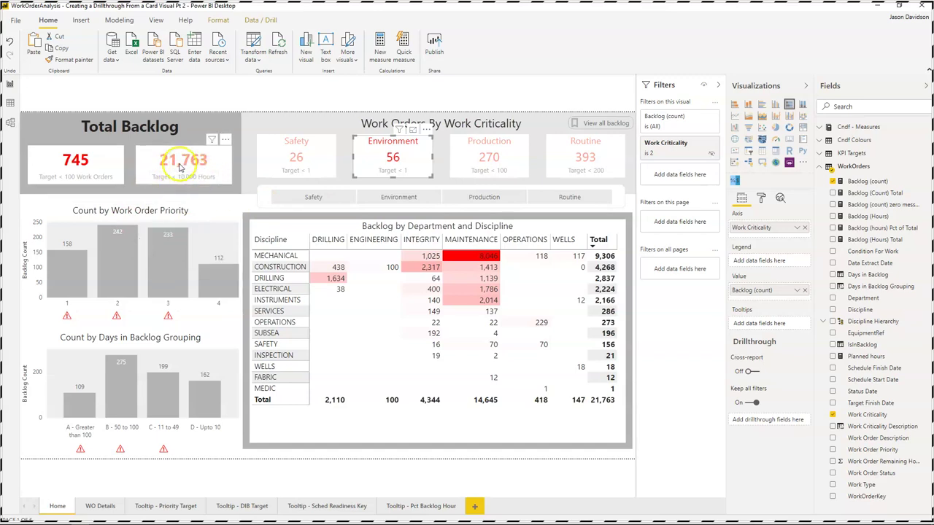
pyautogui.click(87, 164)
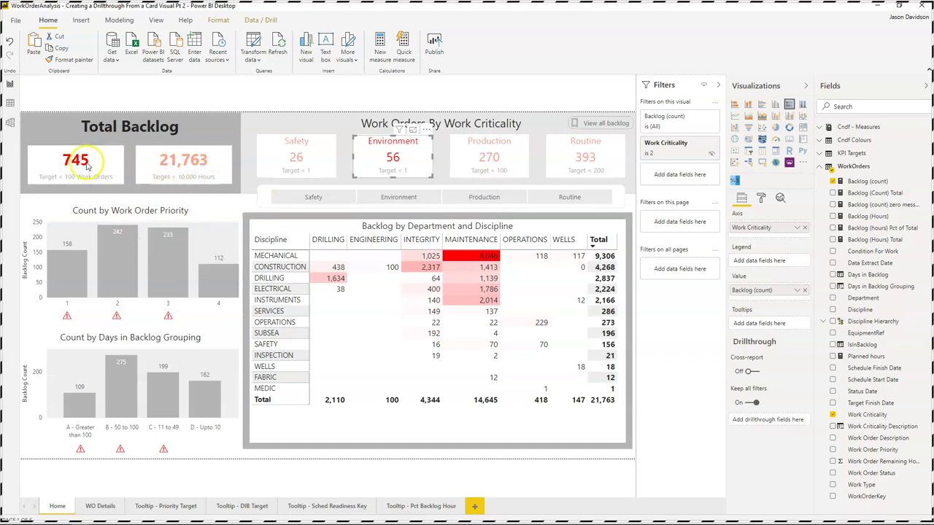
pyautogui.click(166, 163)
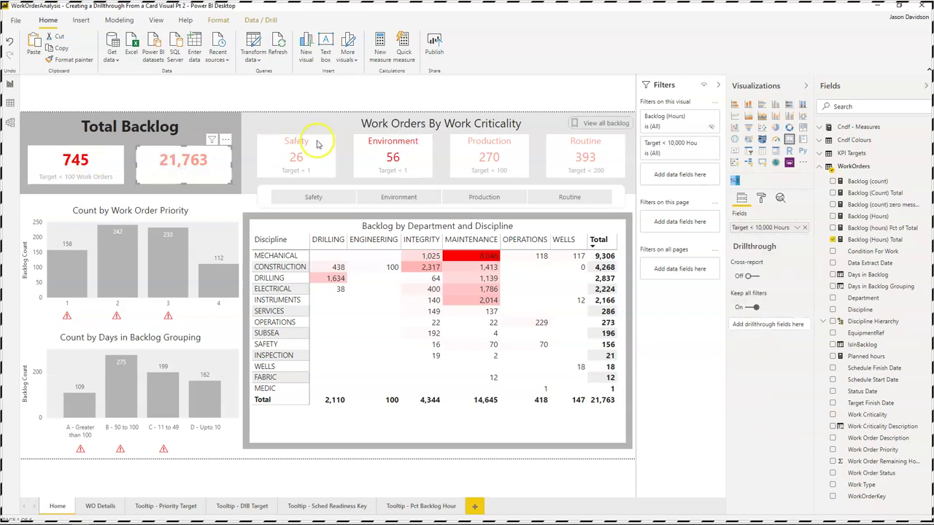
pyautogui.click(168, 165)
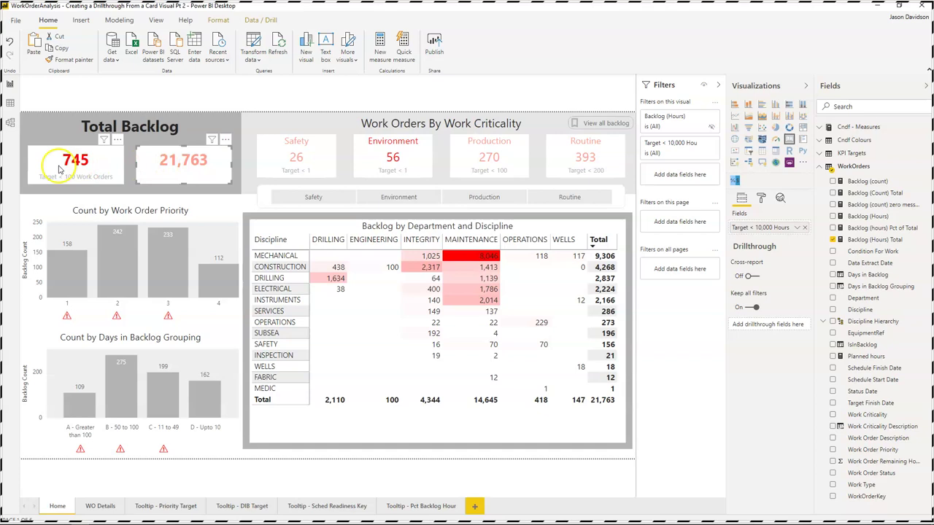
pyautogui.click(90, 155)
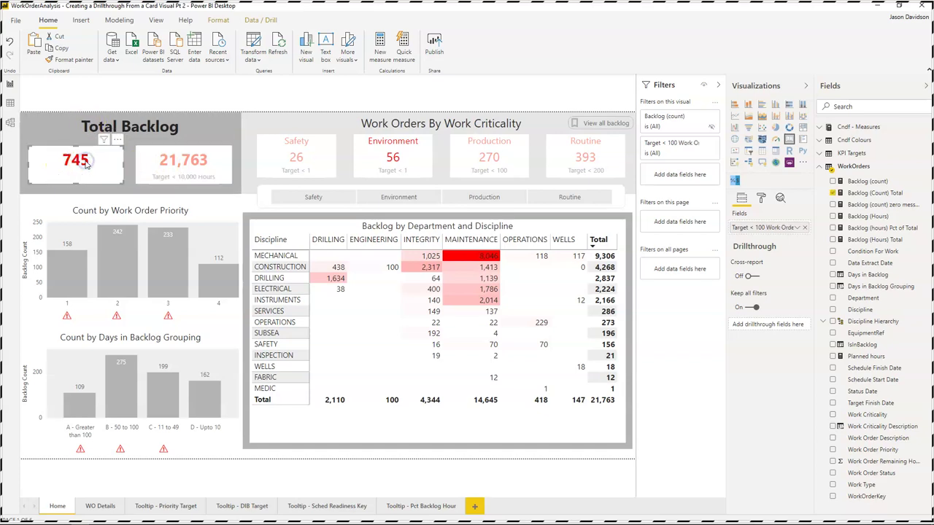
pyautogui.click(865, 192)
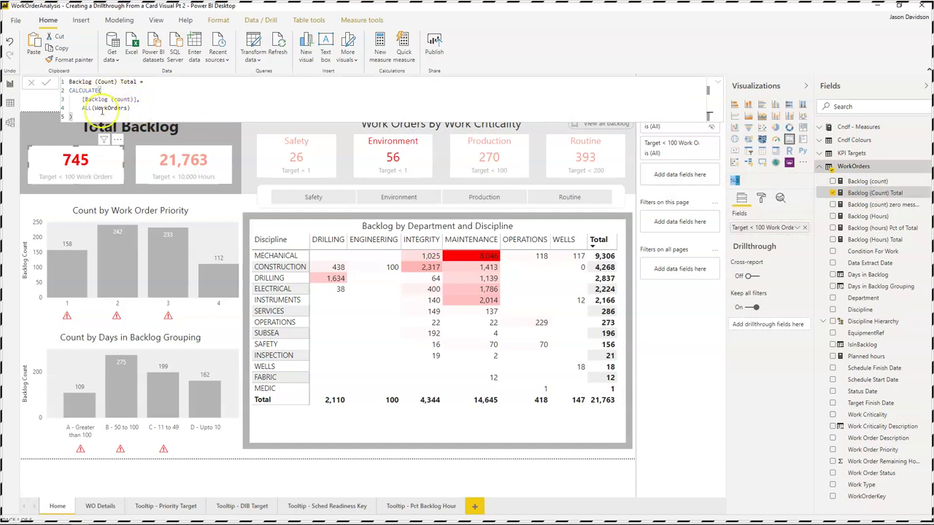
pyautogui.click(78, 161)
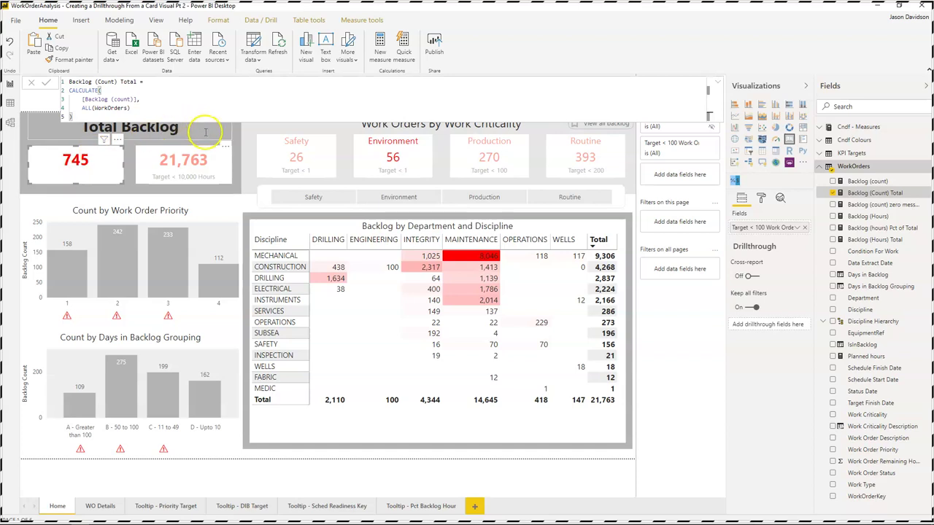
pyautogui.click(123, 164)
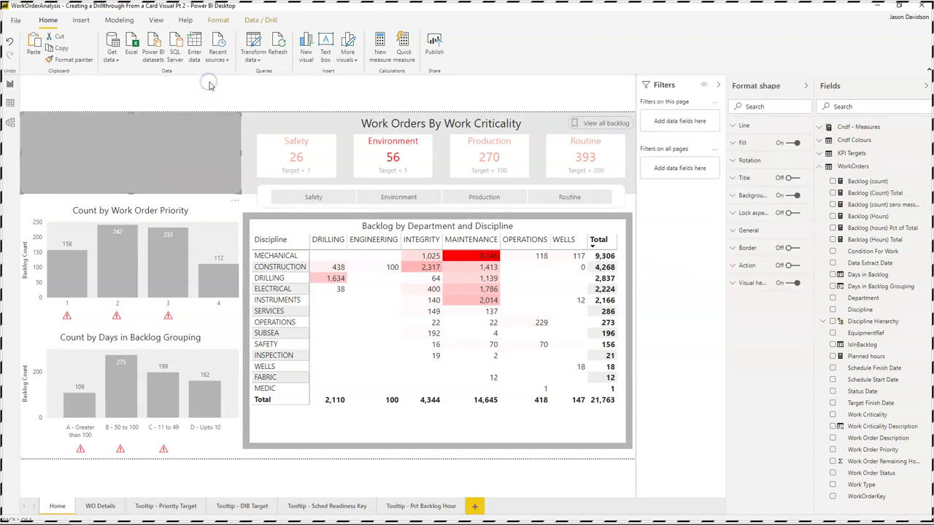
pyautogui.click(242, 208)
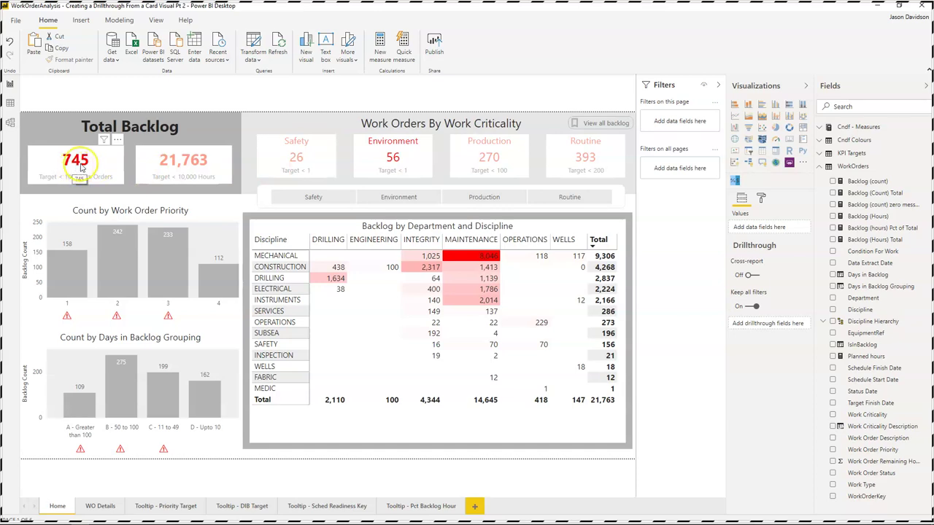
# Step: Filter to Safety, then reposition and resize the 745 work orders card
pyautogui.click(310, 155)
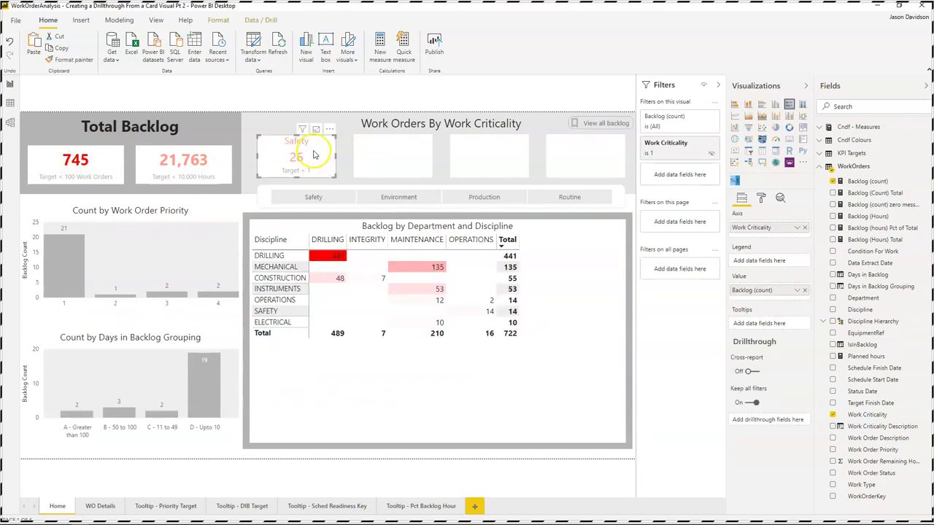
pyautogui.moveTo(314, 154)
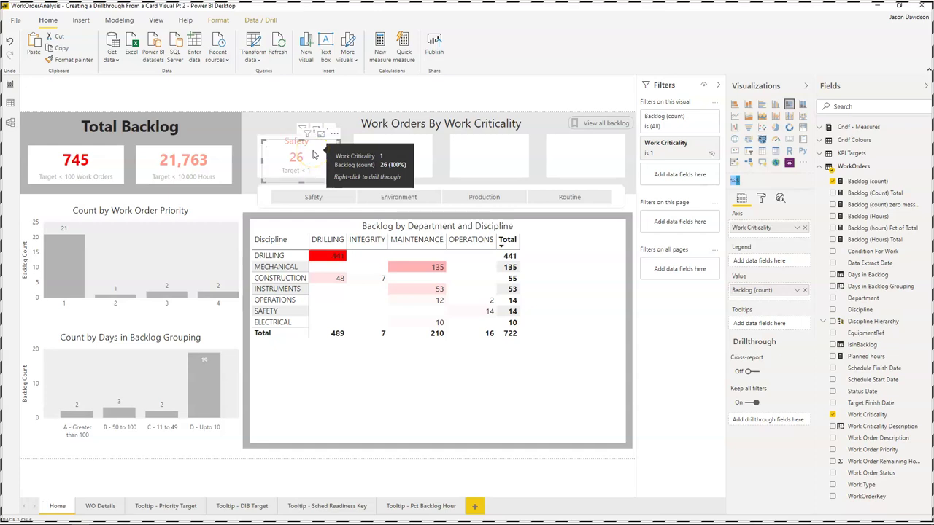
pyautogui.moveTo(313, 154); pyautogui.dragTo(70, 186)
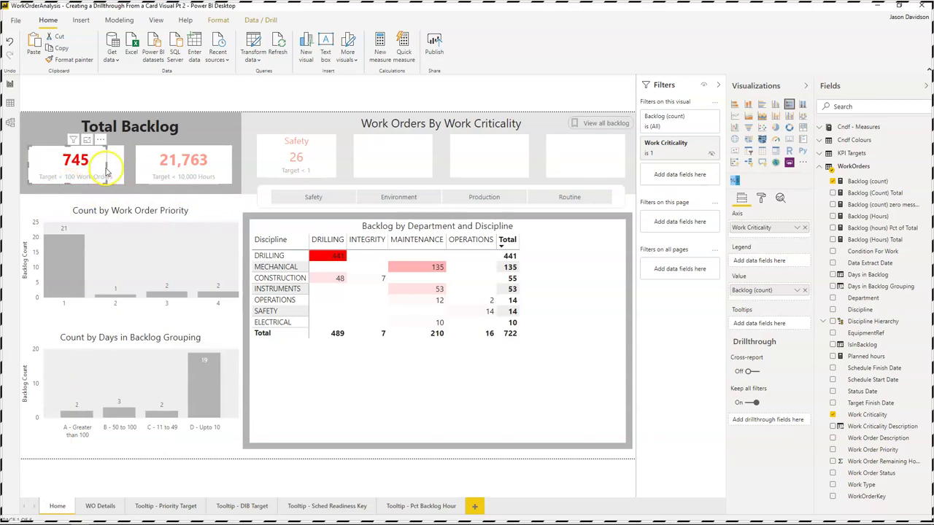
pyautogui.moveTo(117, 168); pyautogui.dragTo(123, 169)
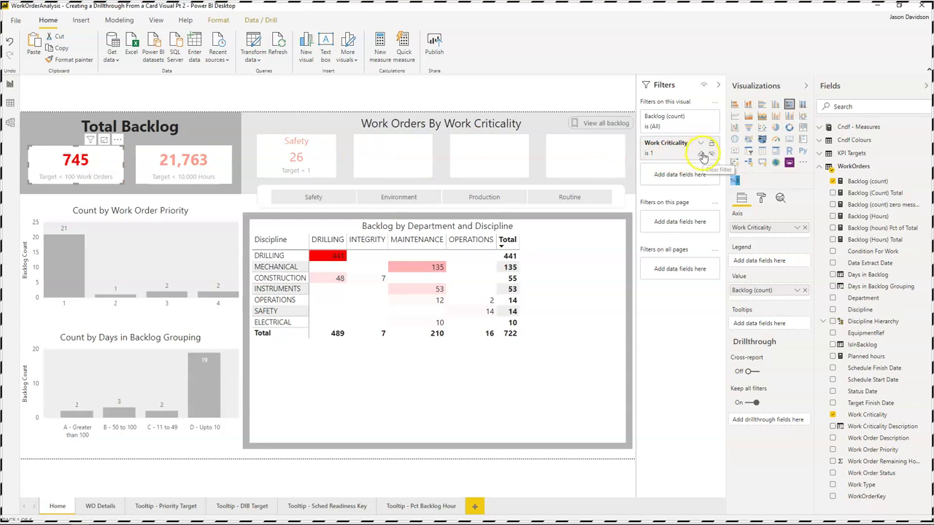
# Step: Clear the Work Criticality filter on the card and remove the page's Safety filter
pyautogui.click(703, 155)
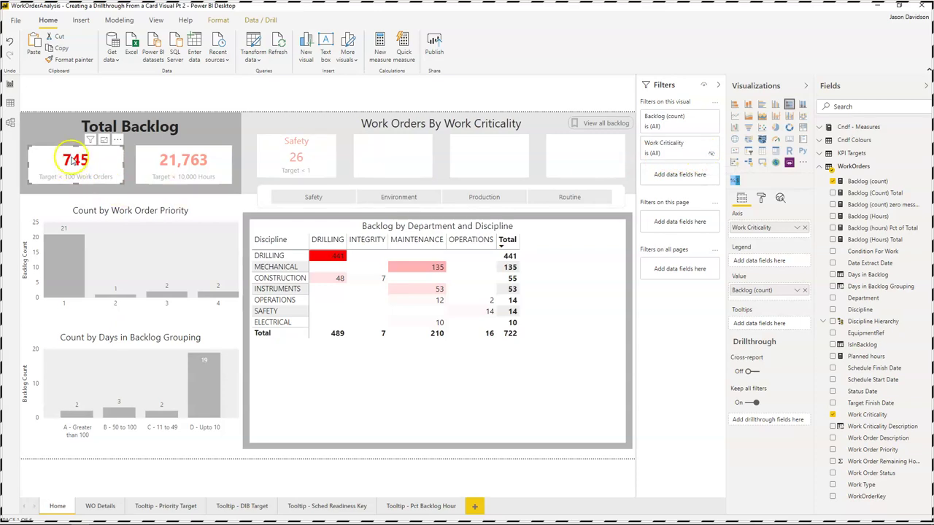
pyautogui.click(92, 93)
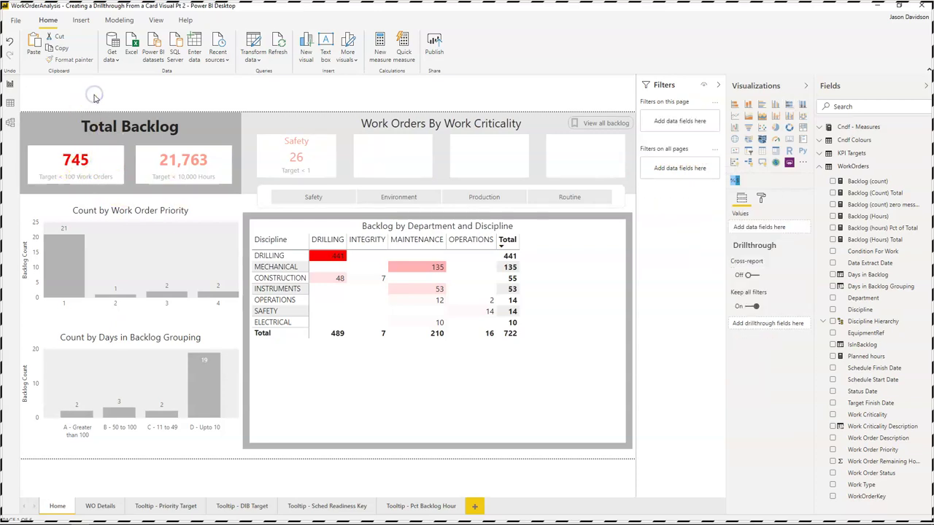
pyautogui.rightClick(80, 168)
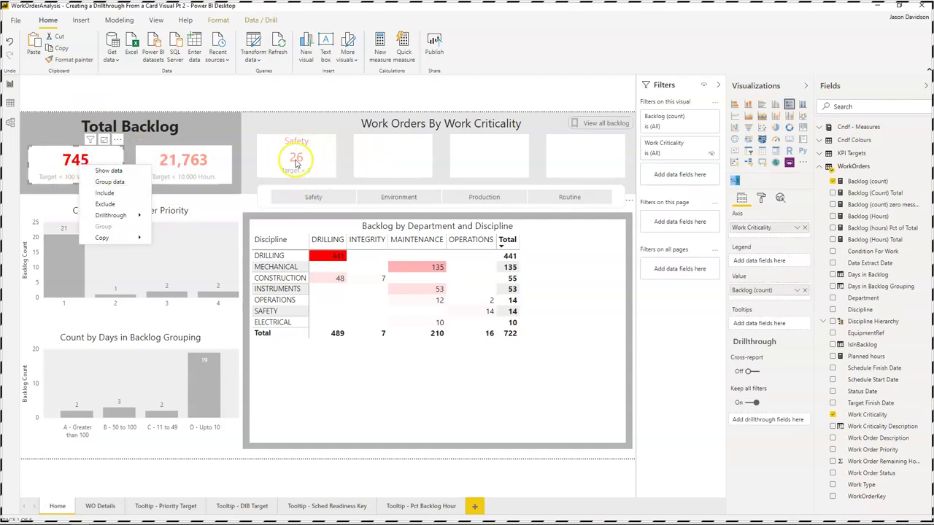
pyautogui.click(210, 95)
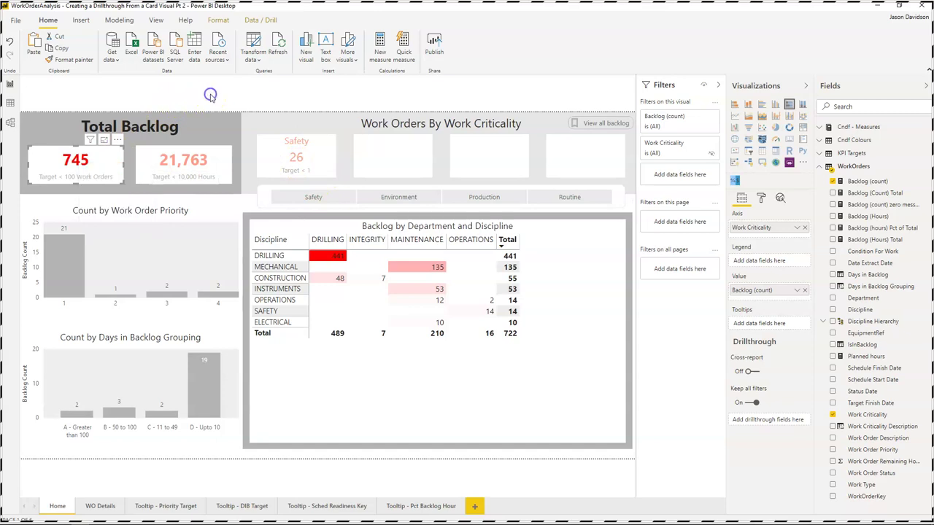
pyautogui.click(320, 200)
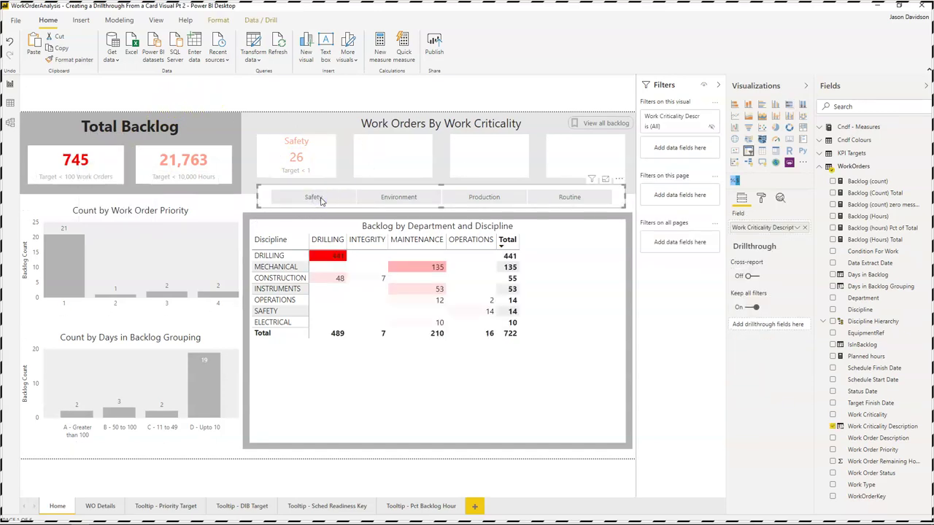
pyautogui.click(314, 218)
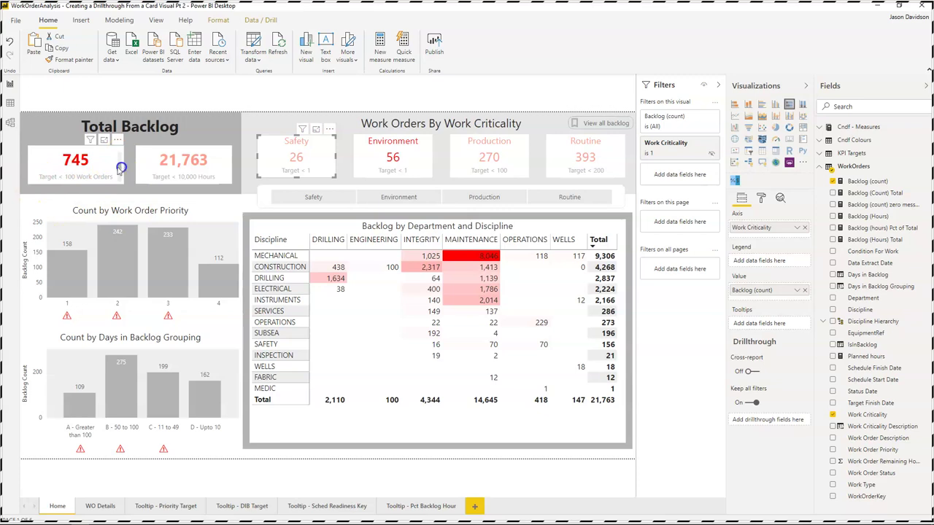
pyautogui.click(88, 166)
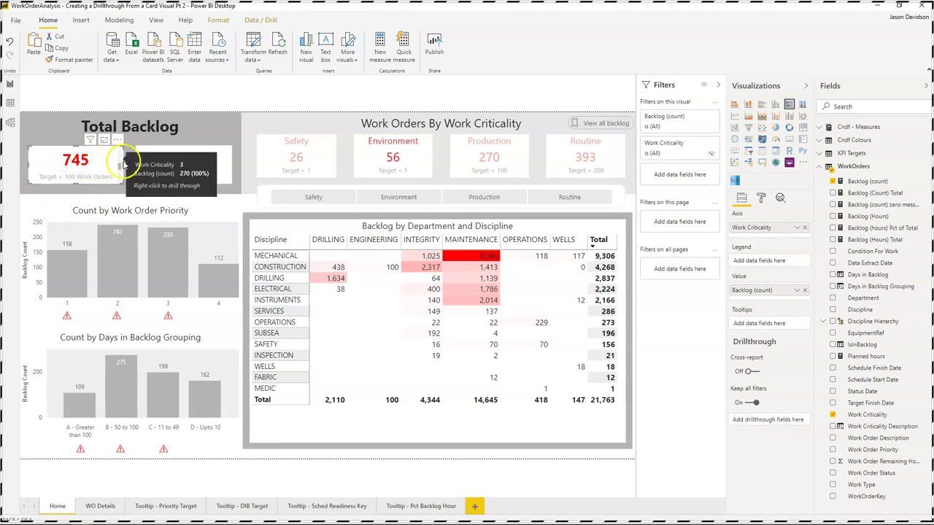
pyautogui.click(119, 167)
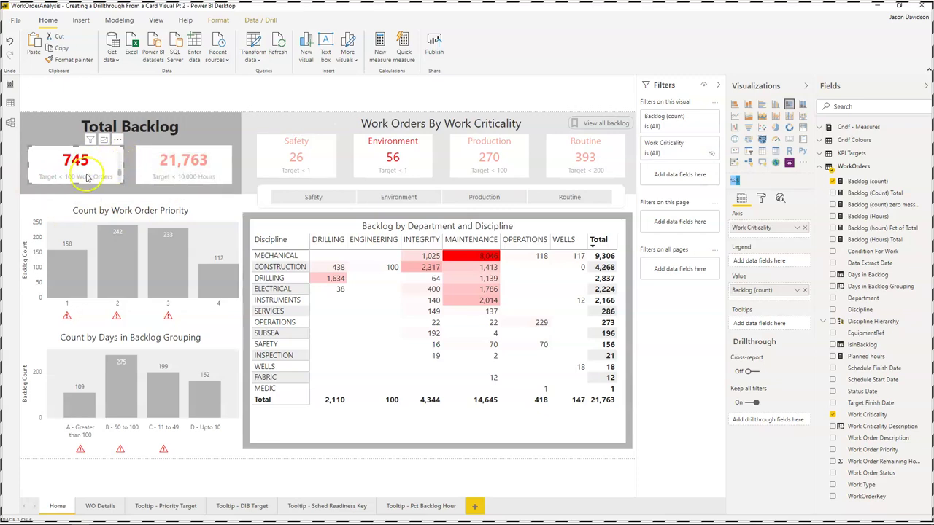
pyautogui.moveTo(87, 175)
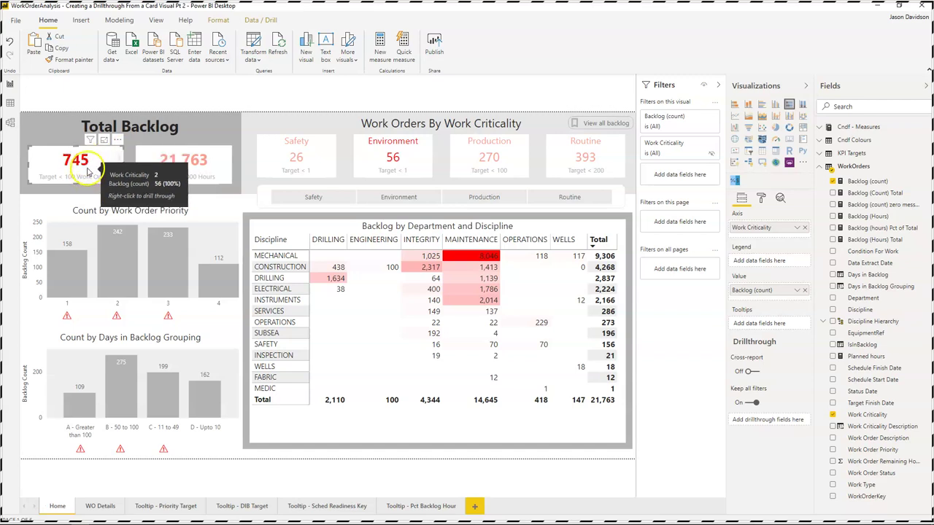
pyautogui.rightClick(87, 169)
pyautogui.moveTo(120, 219)
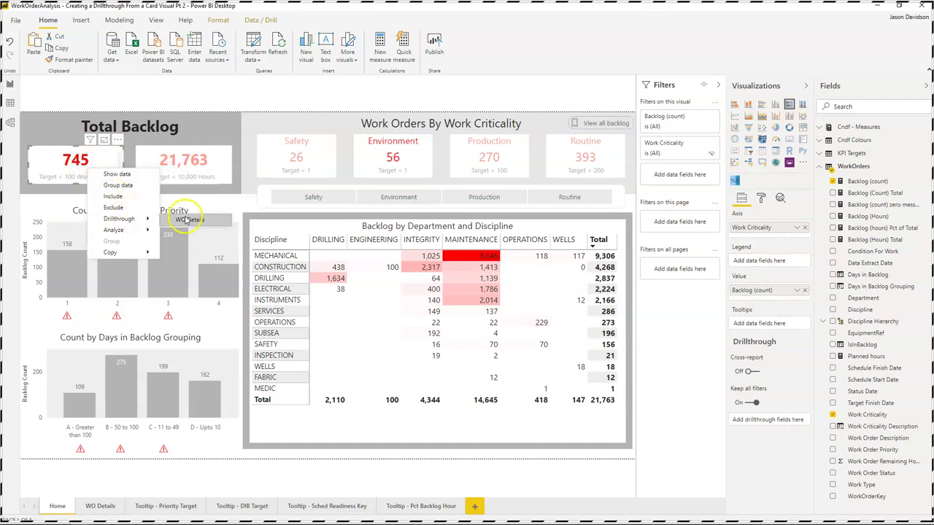
pyautogui.click(187, 219)
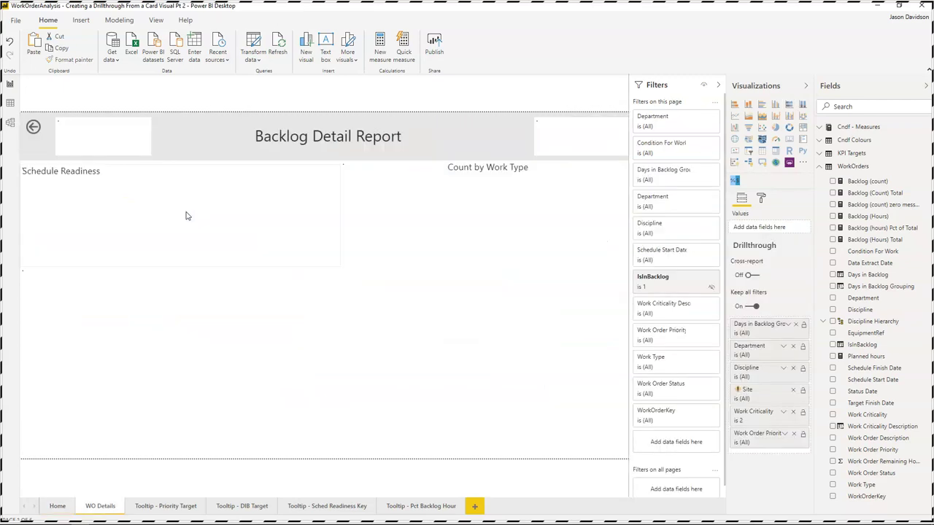
pyautogui.click(93, 187)
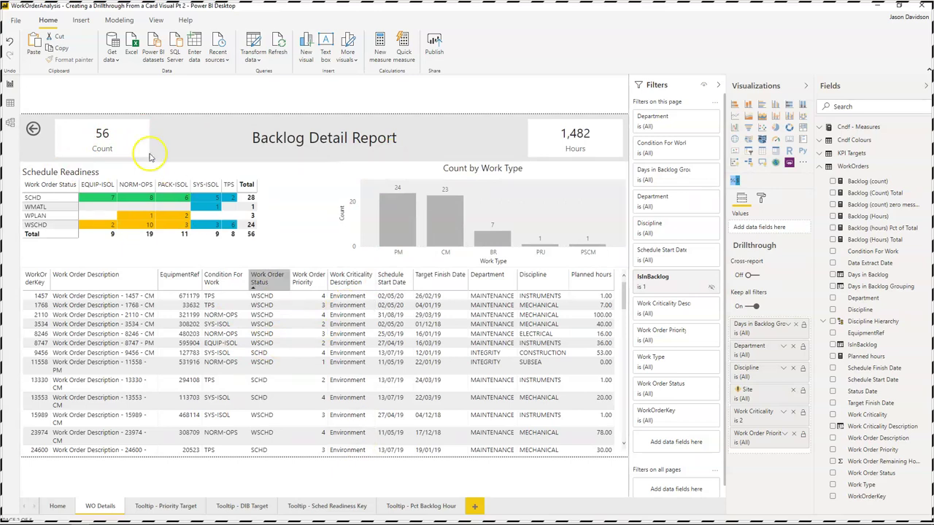
pyautogui.keyDown('ctrl'); pyautogui.click(33, 129); pyautogui.keyUp('ctrl')
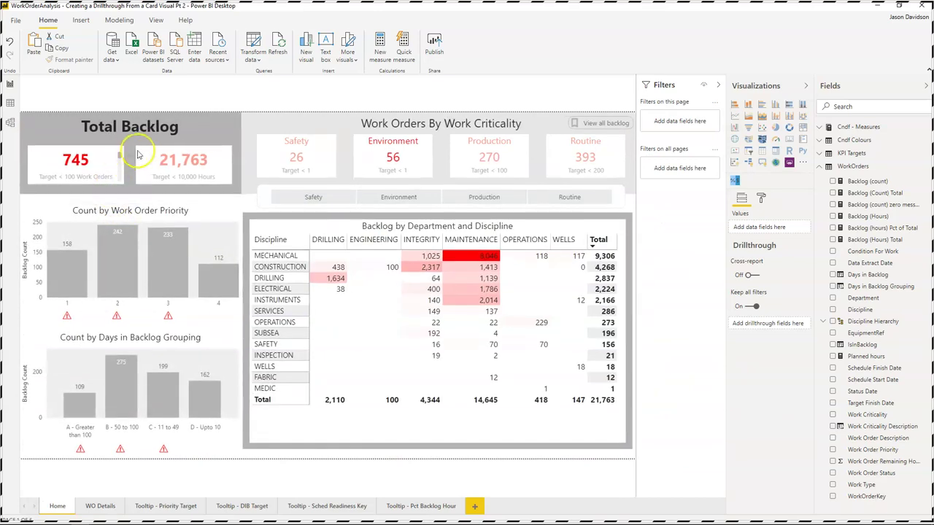
# Step: Clear the card selection and insert a Rectangle from Insert > Shapes onto the Home page
pyautogui.click(101, 163)
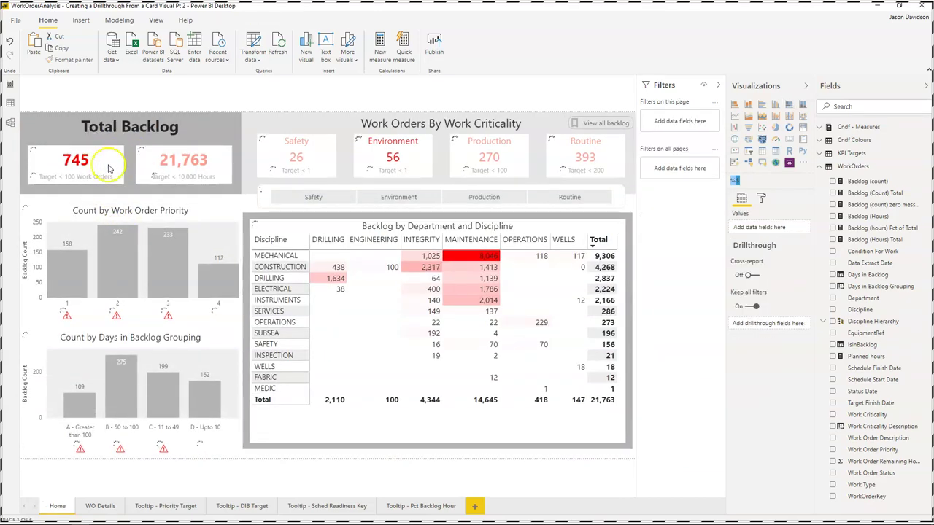
pyautogui.click(37, 175)
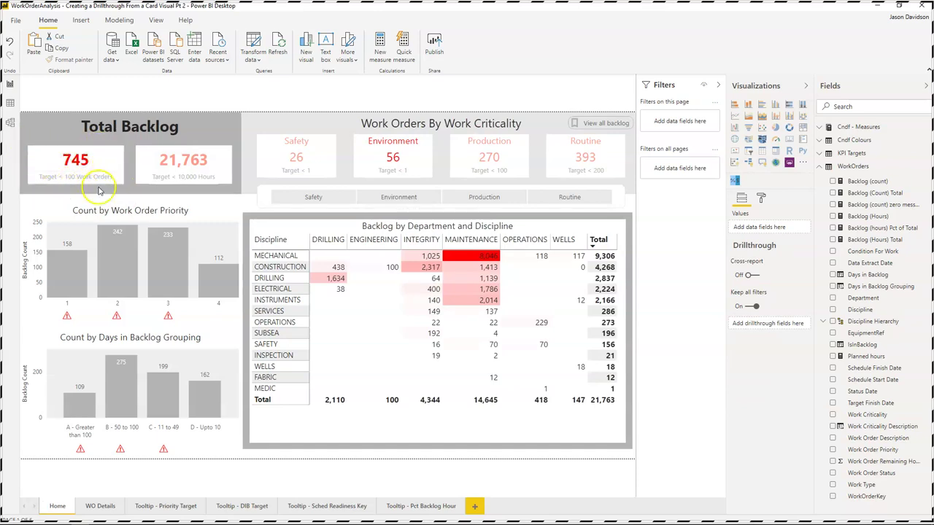
pyautogui.click(76, 21)
pyautogui.click(163, 41)
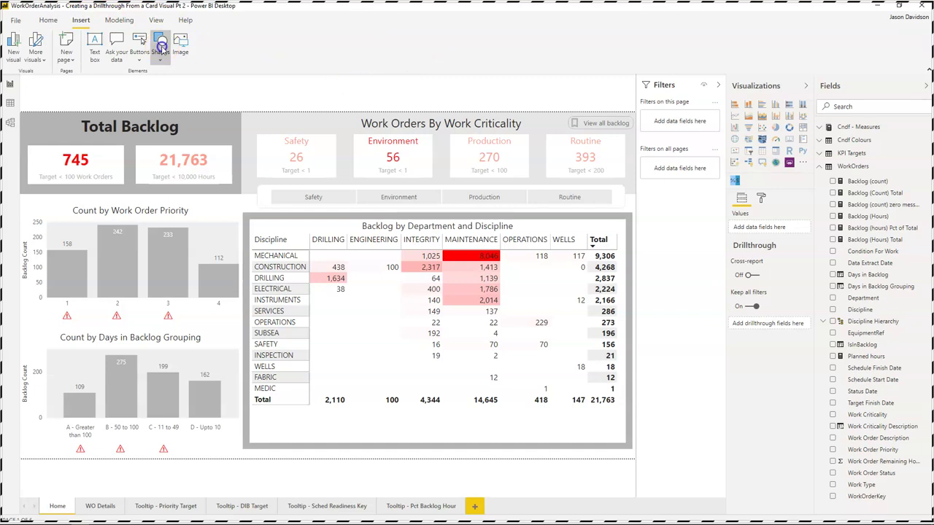
pyautogui.click(160, 45)
pyautogui.click(173, 78)
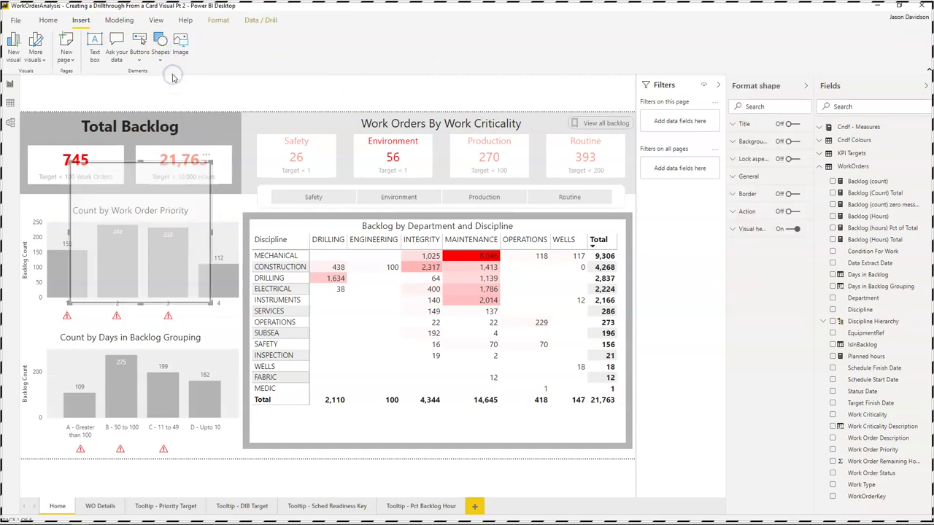
# Step: Move the rectangle over the Total Backlog cards and set its line weight to 0 pt
pyautogui.click(106, 169)
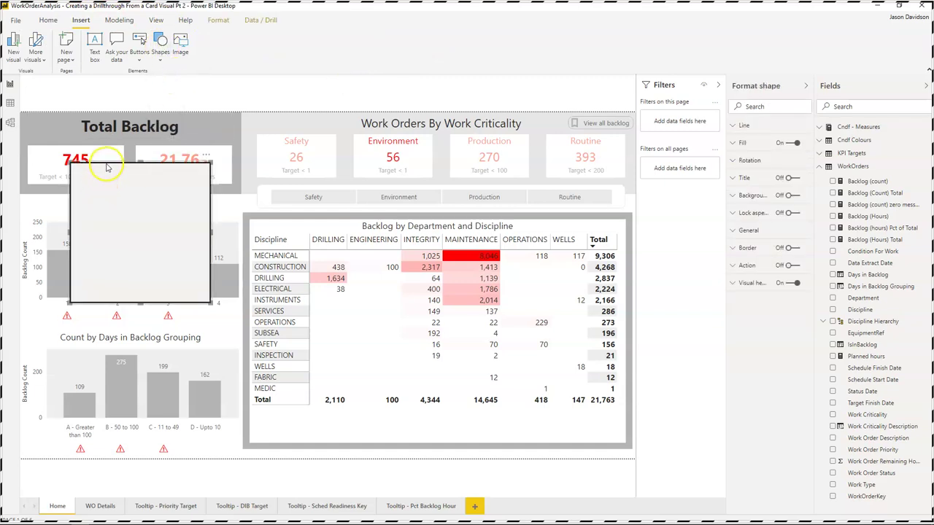
pyautogui.moveTo(106, 168); pyautogui.dragTo(77, 162)
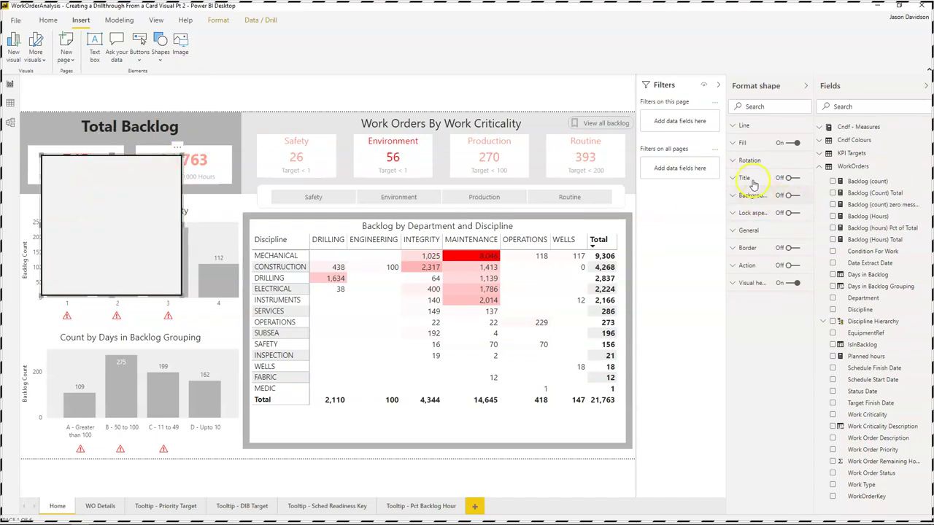
pyautogui.click(739, 127)
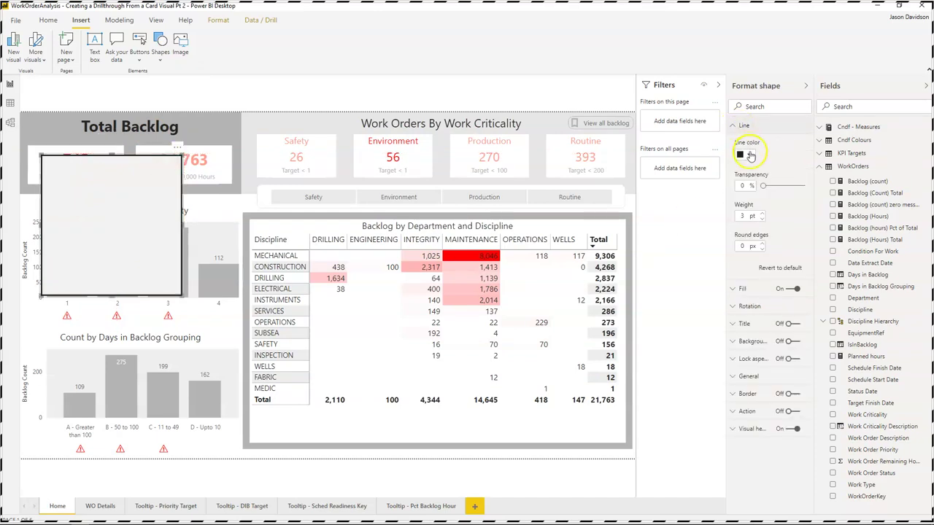
pyautogui.click(751, 156)
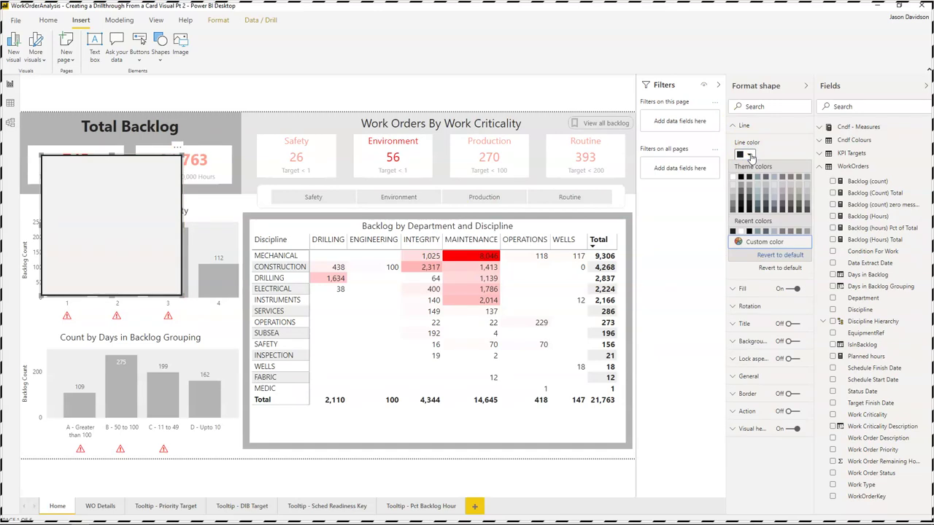
pyautogui.click(752, 156)
pyautogui.click(750, 155)
pyautogui.click(751, 156)
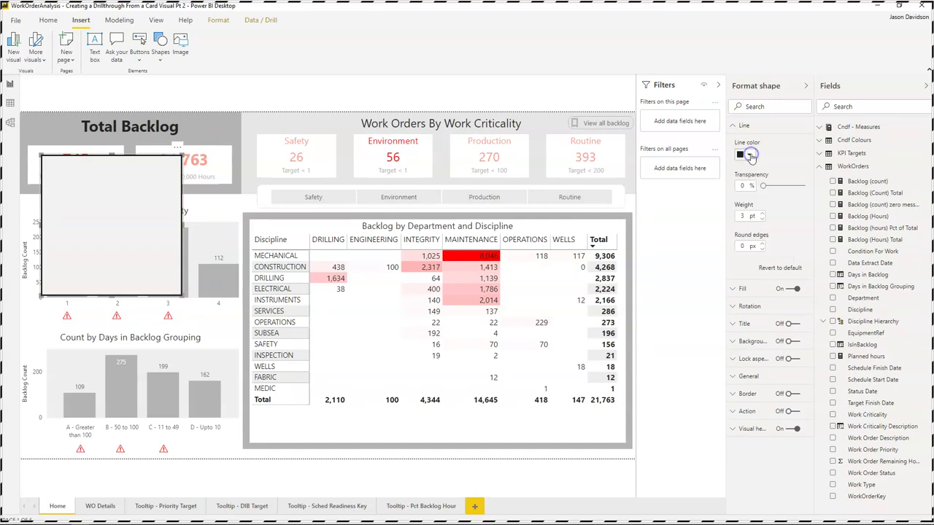
pyautogui.click(762, 219)
pyautogui.click(762, 218)
pyautogui.click(762, 218)
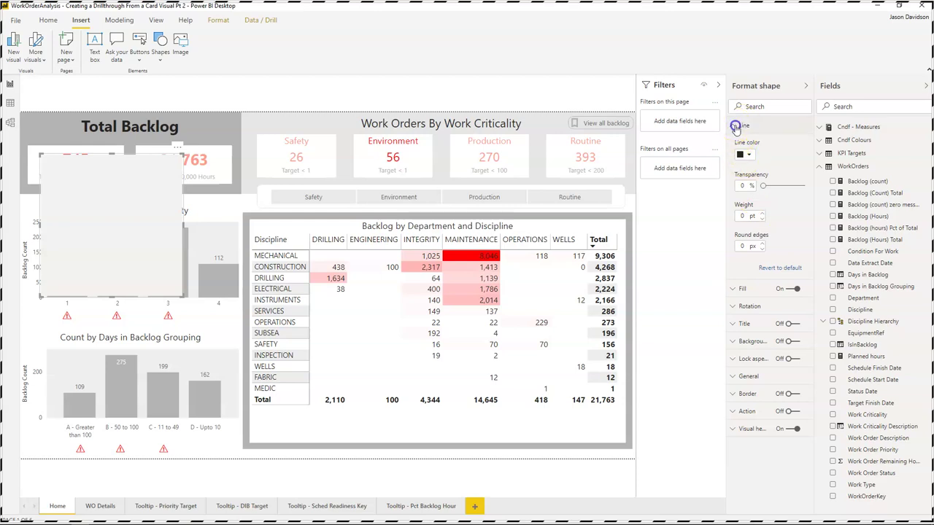
pyautogui.click(736, 126)
# Step: Turn the rectangle's fill off and resize it to fit the 745 card
pyautogui.click(794, 145)
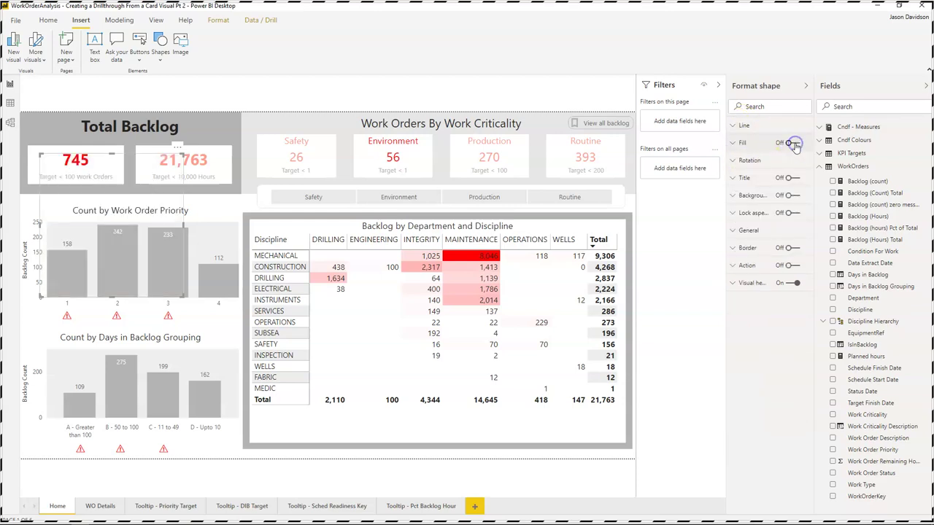
pyautogui.moveTo(183, 296); pyautogui.dragTo(124, 184)
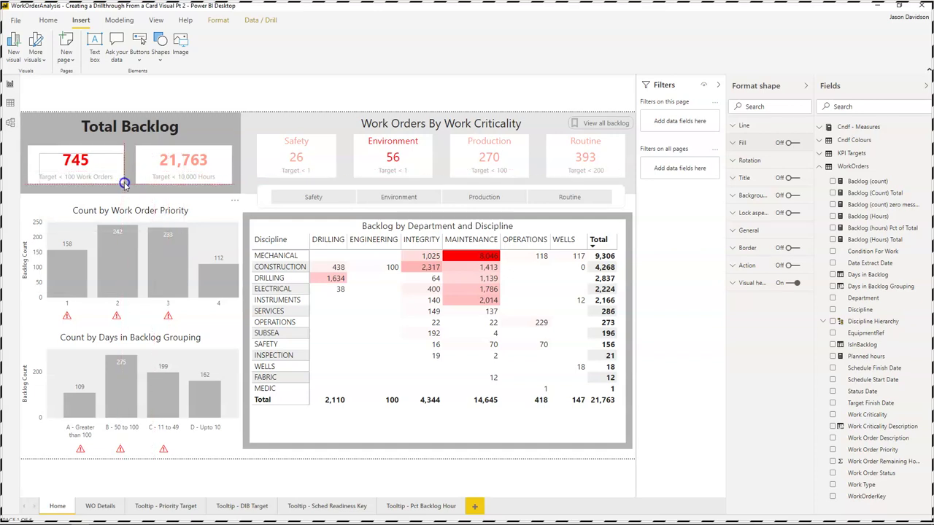
pyautogui.click(75, 159)
pyautogui.click(40, 155)
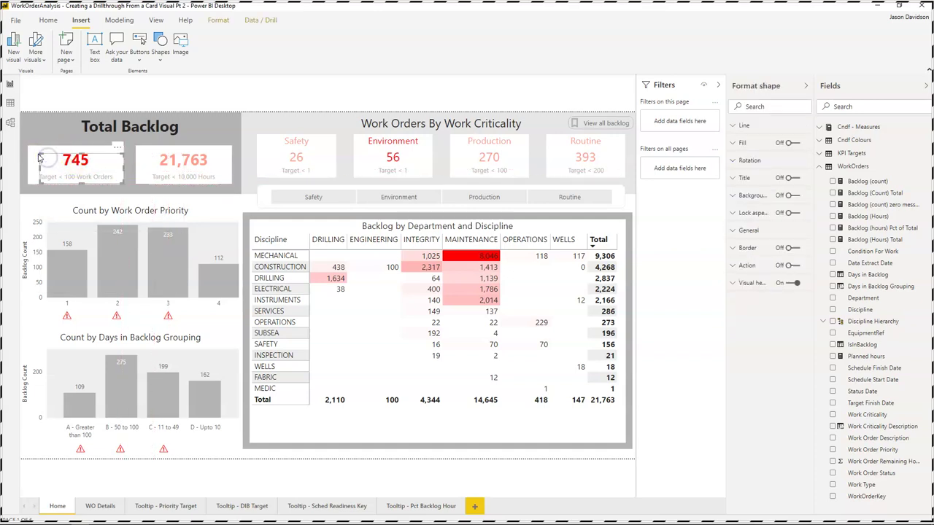
pyautogui.moveTo(40, 154); pyautogui.dragTo(29, 146)
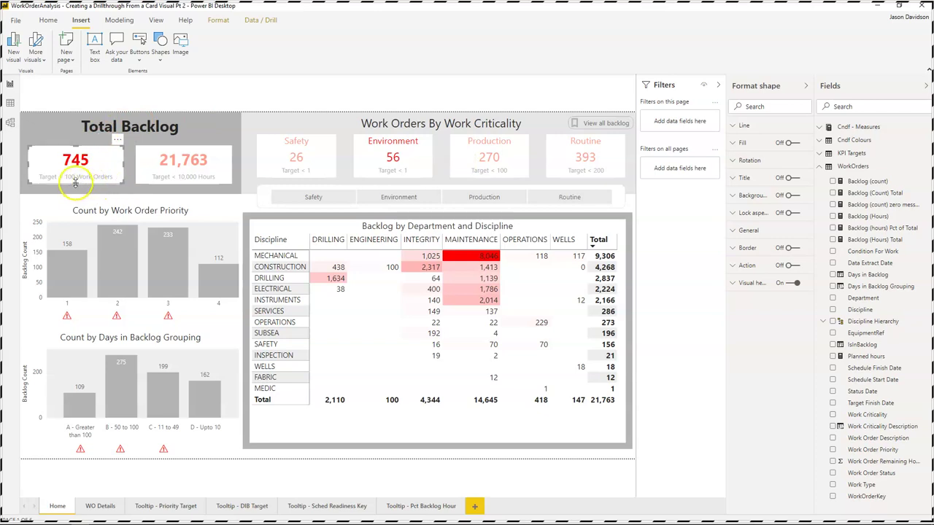
pyautogui.moveTo(76, 186); pyautogui.dragTo(77, 185)
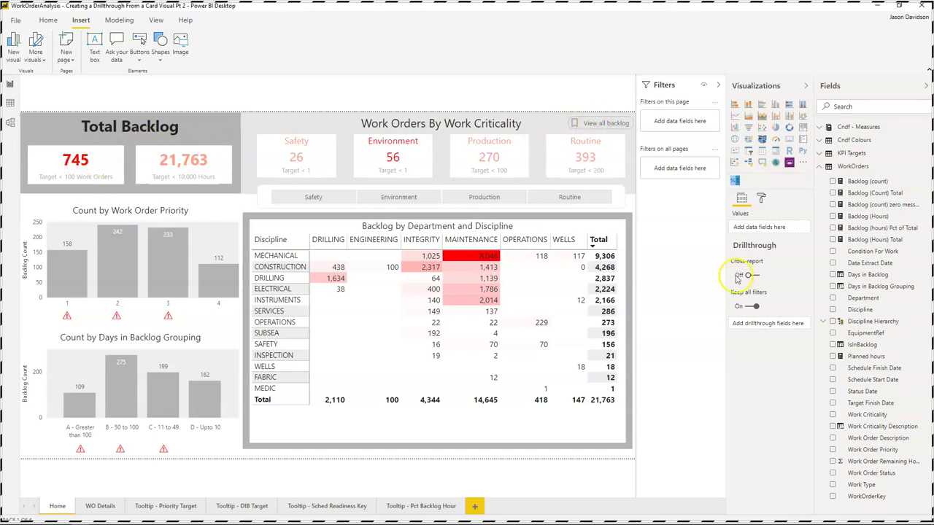
pyautogui.click(761, 197)
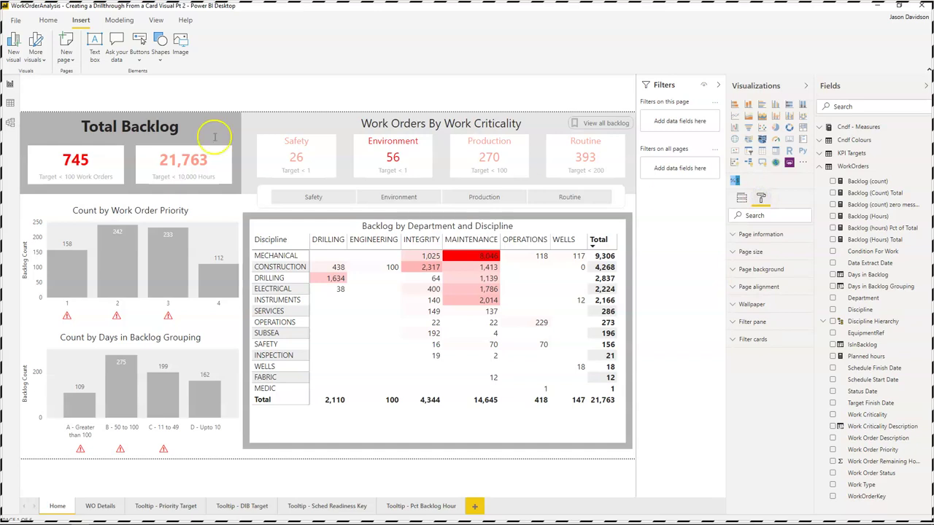
pyautogui.click(103, 165)
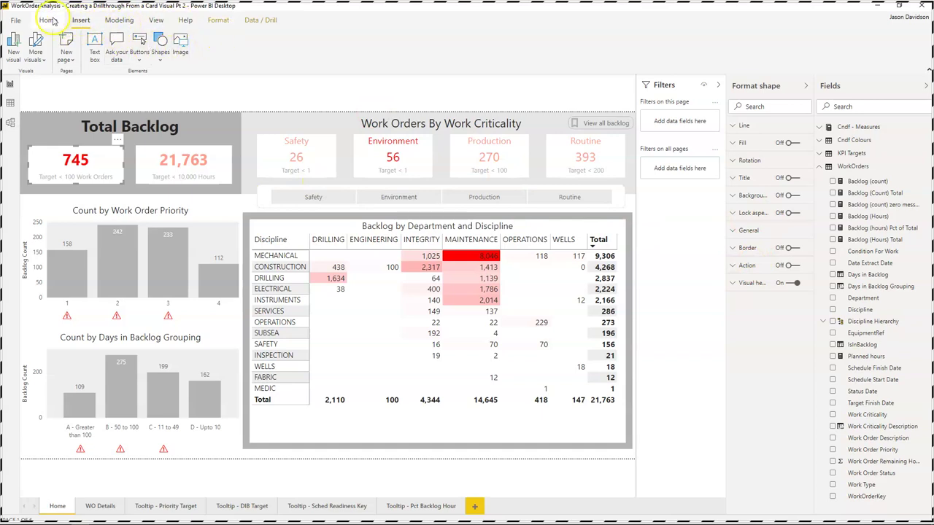
# Step: Select the rectangle in the Selection pane and set its Action to Bookmark: All Backlog
pyautogui.click(156, 21)
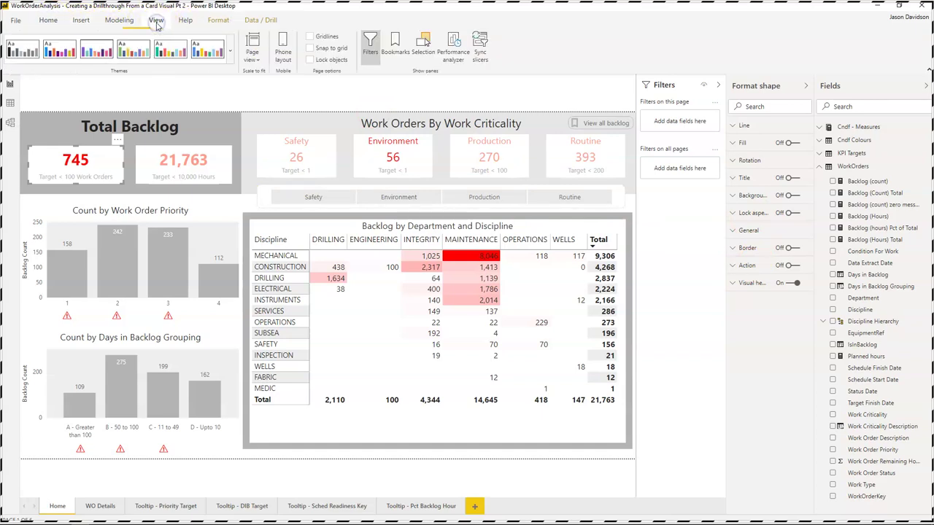
pyautogui.click(424, 45)
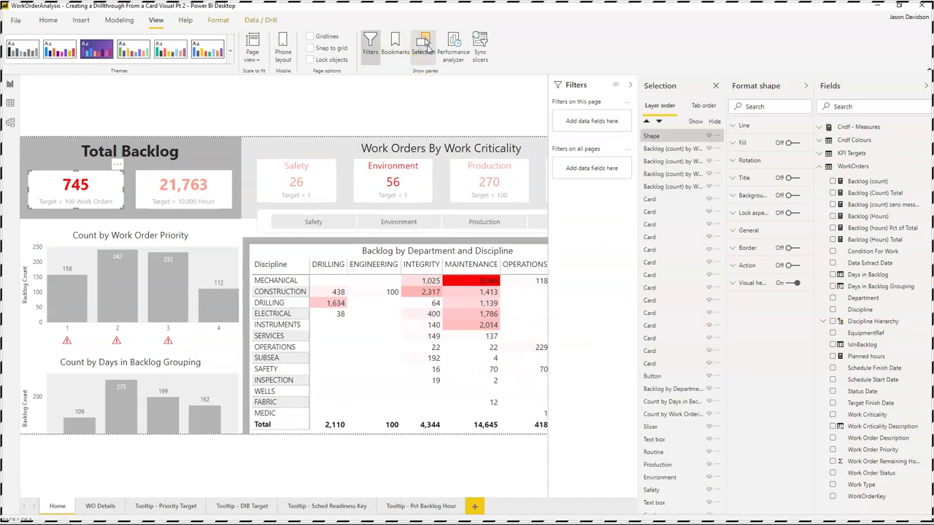
pyautogui.click(654, 137)
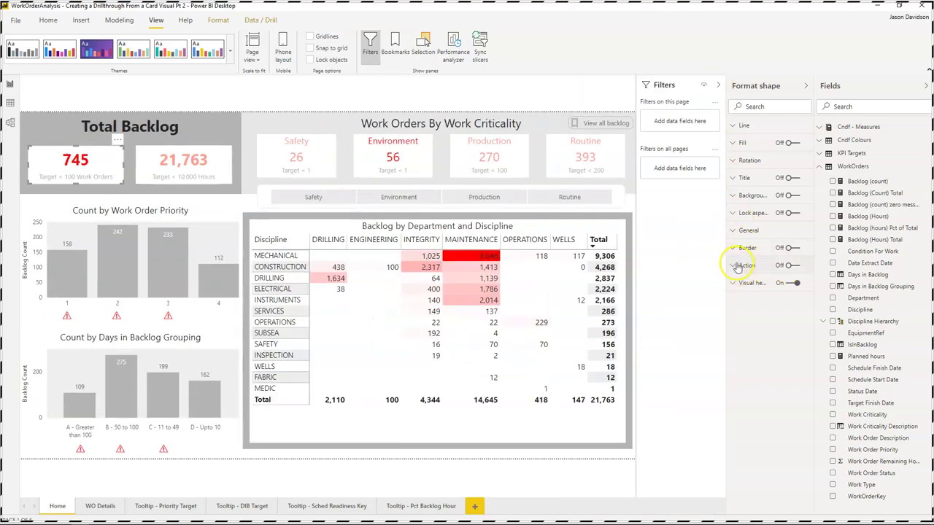
pyautogui.click(793, 265)
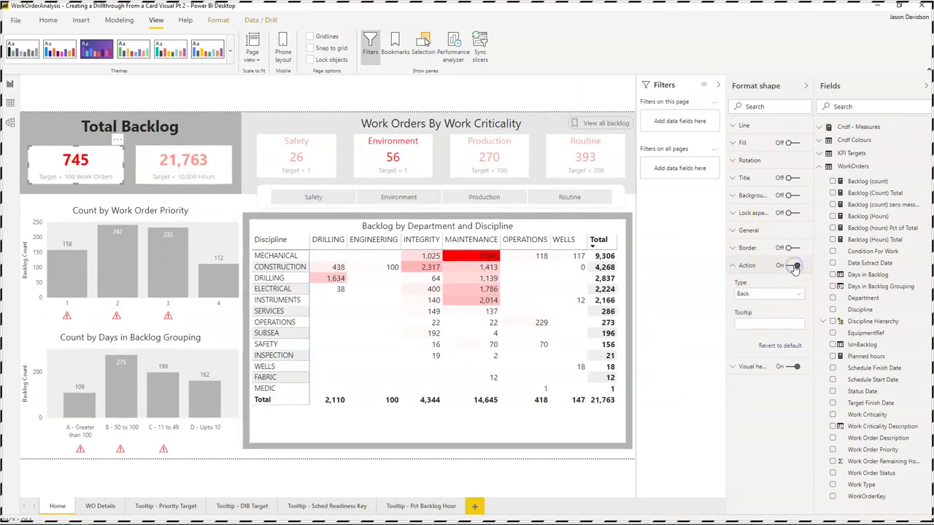
pyautogui.click(755, 297)
pyautogui.click(753, 312)
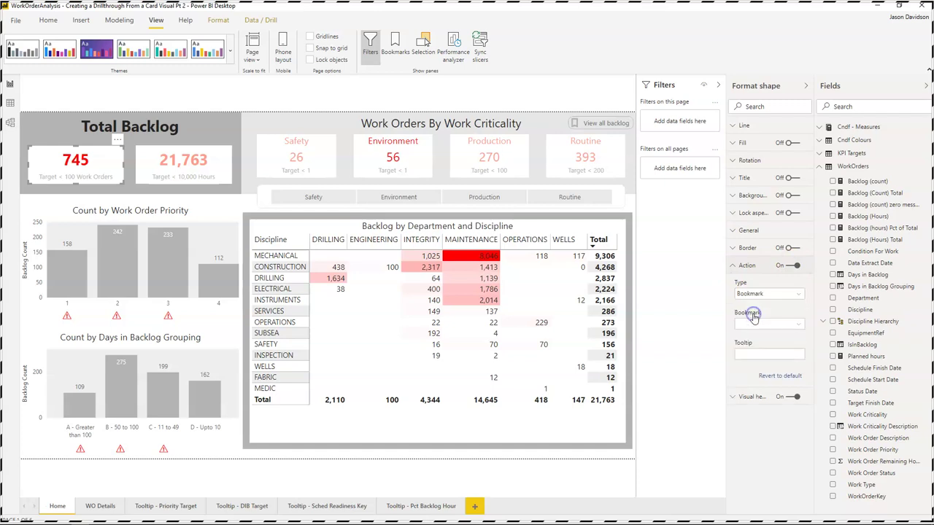
pyautogui.click(757, 325)
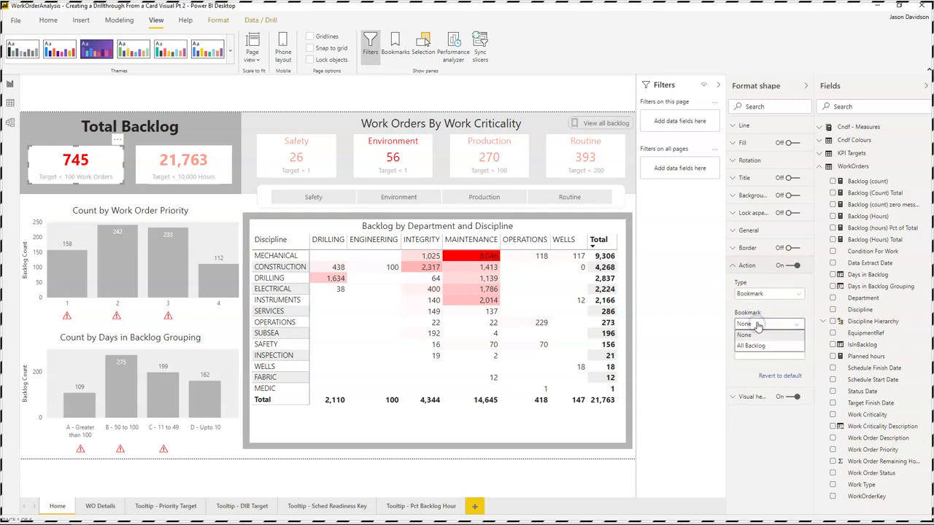
pyautogui.click(746, 347)
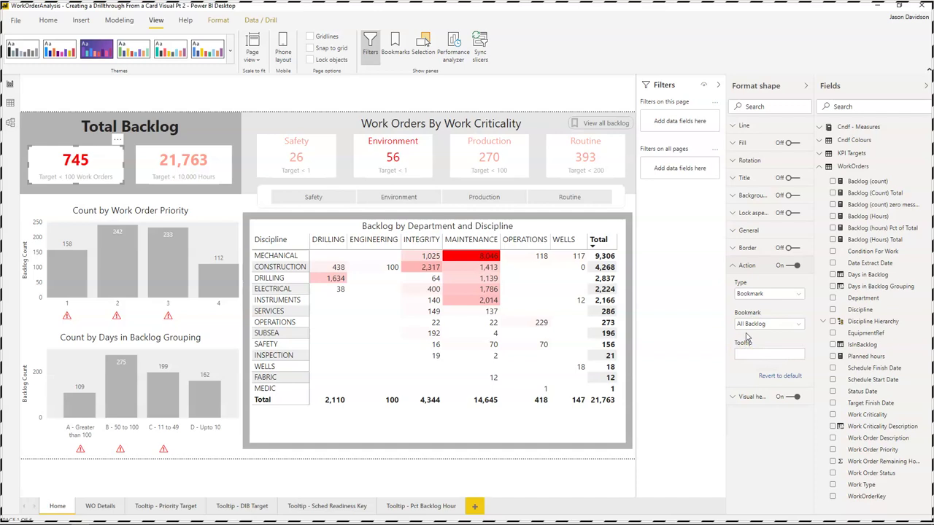
# Step: Enter the action tooltip 'Click to view work order details' for the rectangle
pyautogui.click(757, 328)
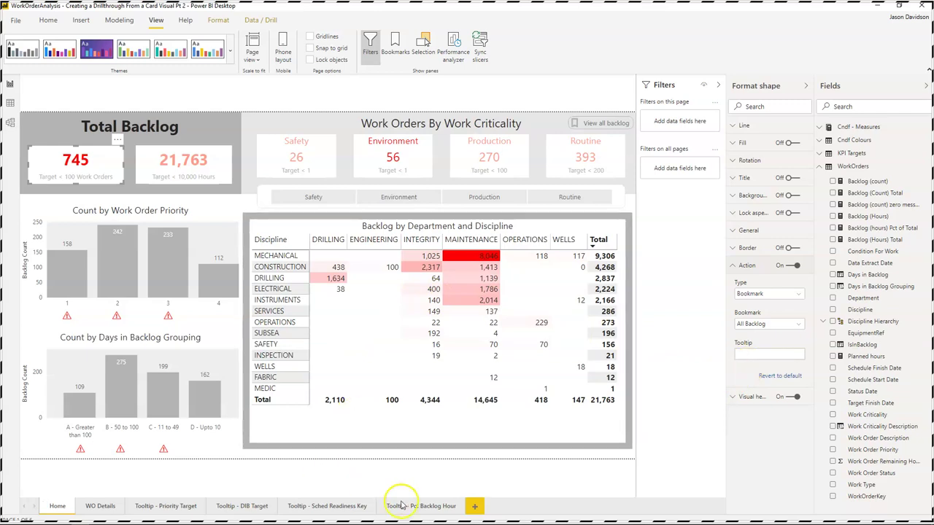
pyautogui.click(774, 355)
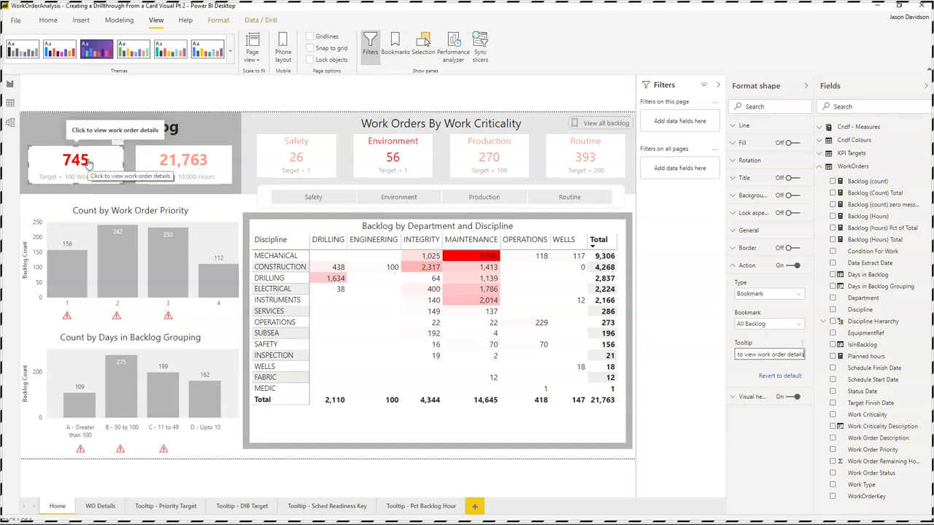
# Step: Test the 745 card opening the Backlog Detail Report, then return to Home
pyautogui.keyDown('ctrl'); pyautogui.click(87, 162); pyautogui.keyUp('ctrl')
pyautogui.keyDown('ctrl'); pyautogui.click(88, 162); pyautogui.keyUp('ctrl')
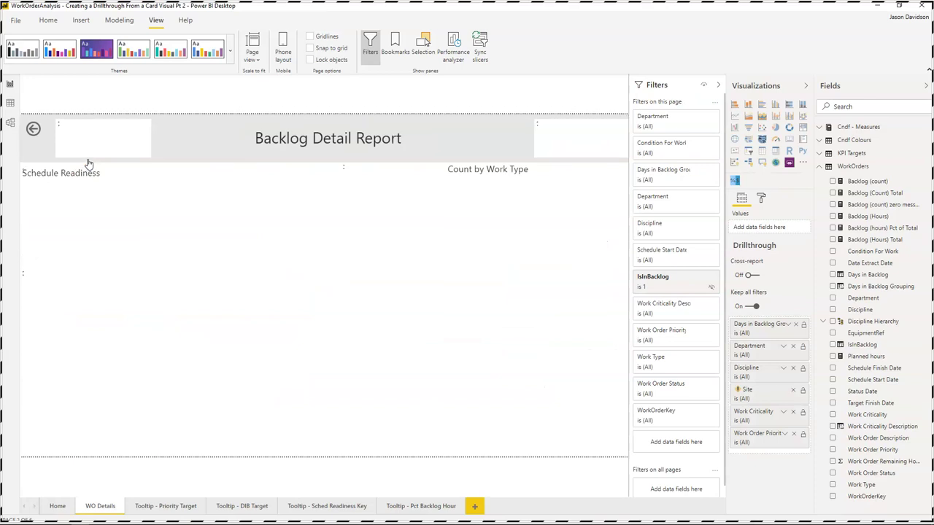
pyautogui.click(102, 142)
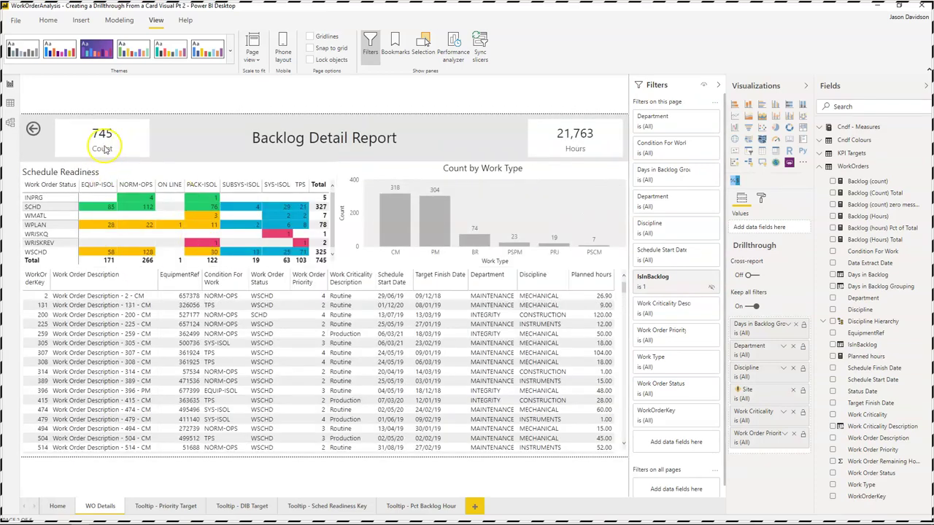
pyautogui.keyDown('ctrl'); pyautogui.click(33, 129); pyautogui.keyUp('ctrl')
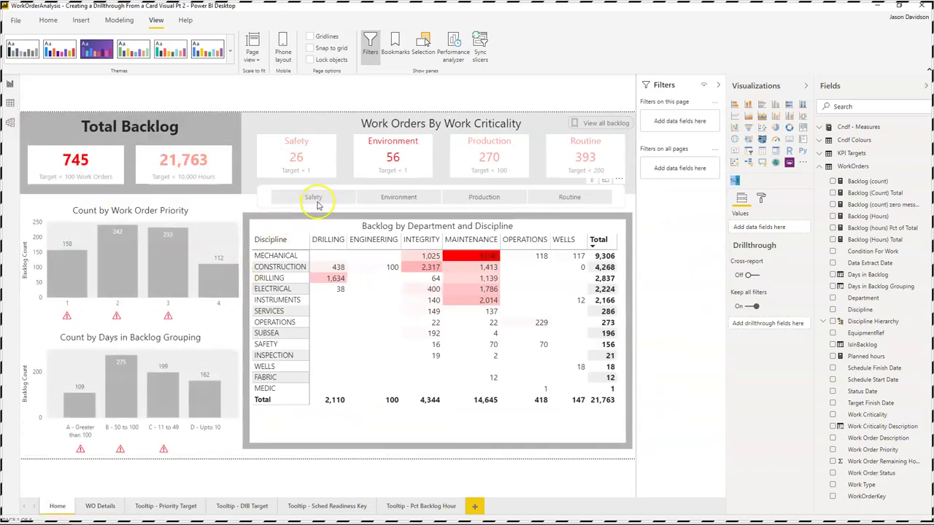
# Step: Filter Home to Safety, retest the card's drillthrough, and return to Home
pyautogui.click(318, 202)
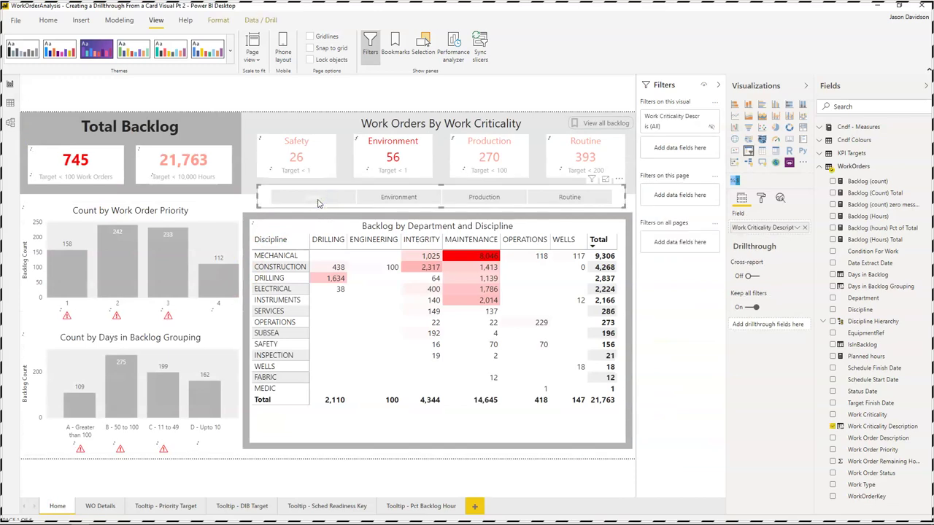
pyautogui.click(318, 202)
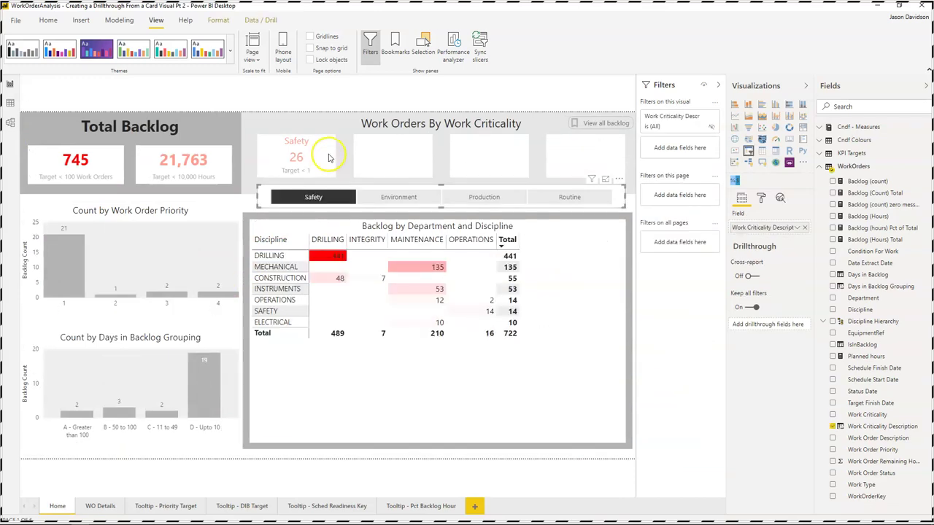
pyautogui.click(78, 166)
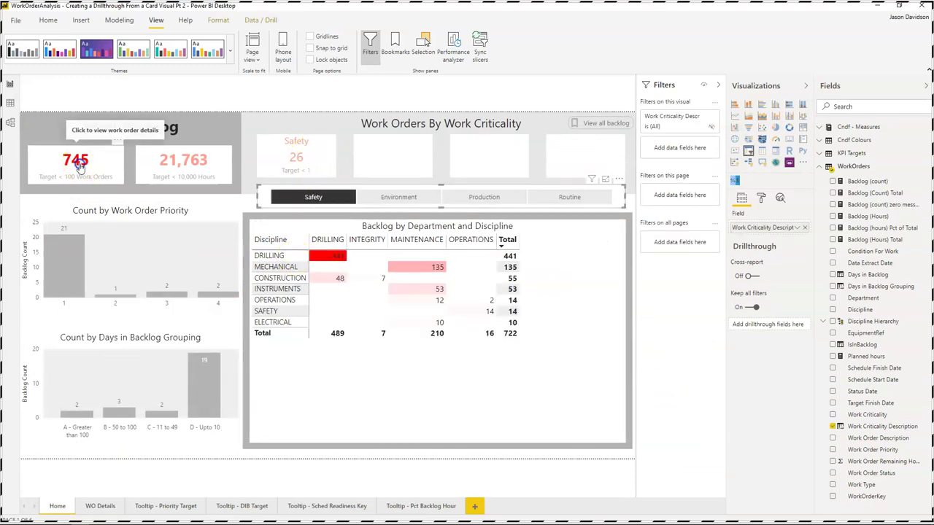
pyautogui.click(82, 167)
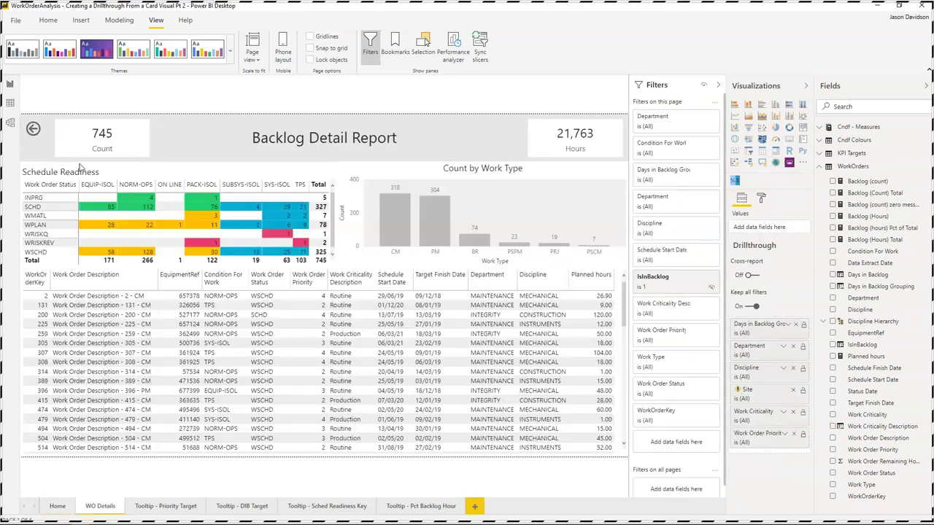
pyautogui.keyDown('ctrl'); pyautogui.click(43, 132); pyautogui.keyUp('ctrl')
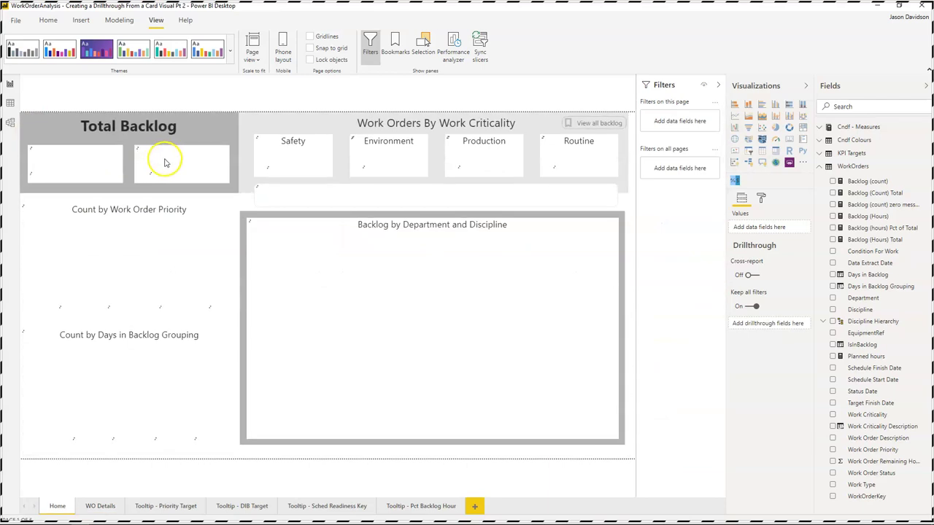
pyautogui.click(124, 186)
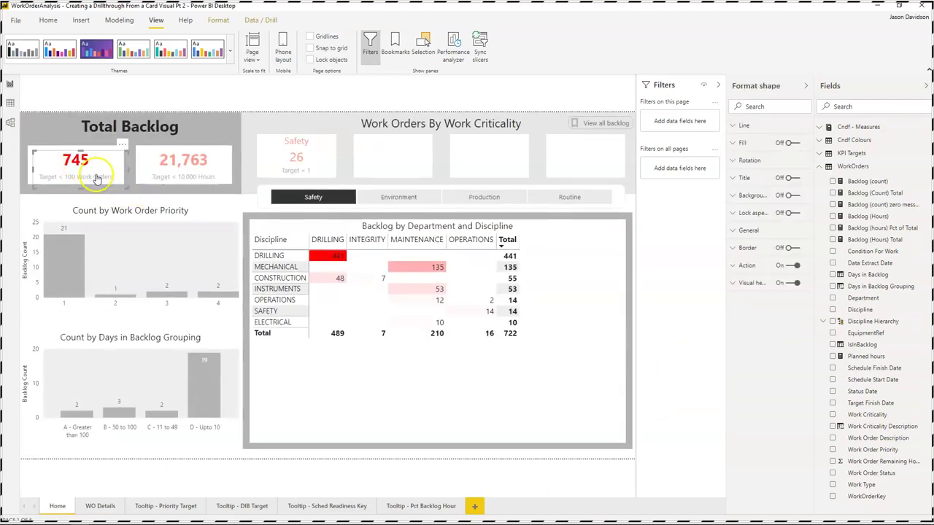
# Step: Delete the View all backlog button from the criticality header and retest the 745 card's link
pyautogui.moveTo(177, 166); pyautogui.dragTo(198, 168)
pyautogui.click(251, 92)
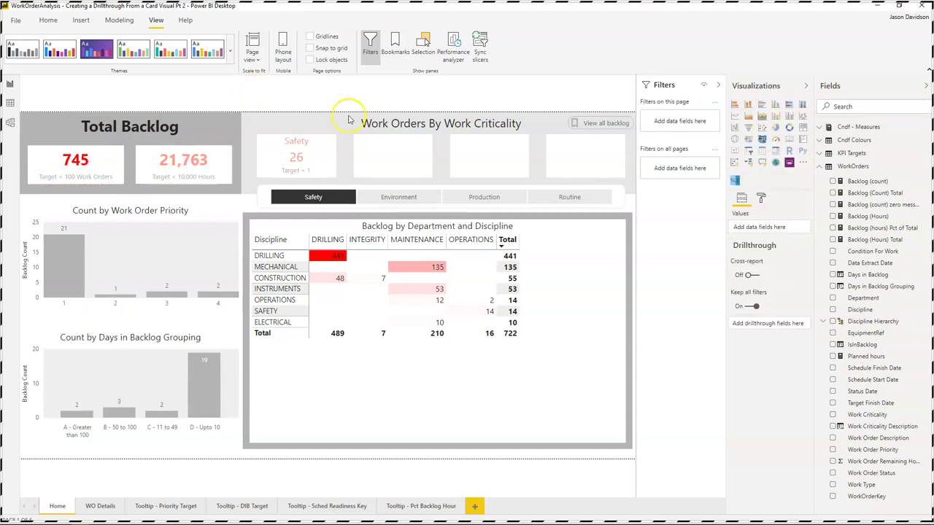
pyautogui.click(592, 127)
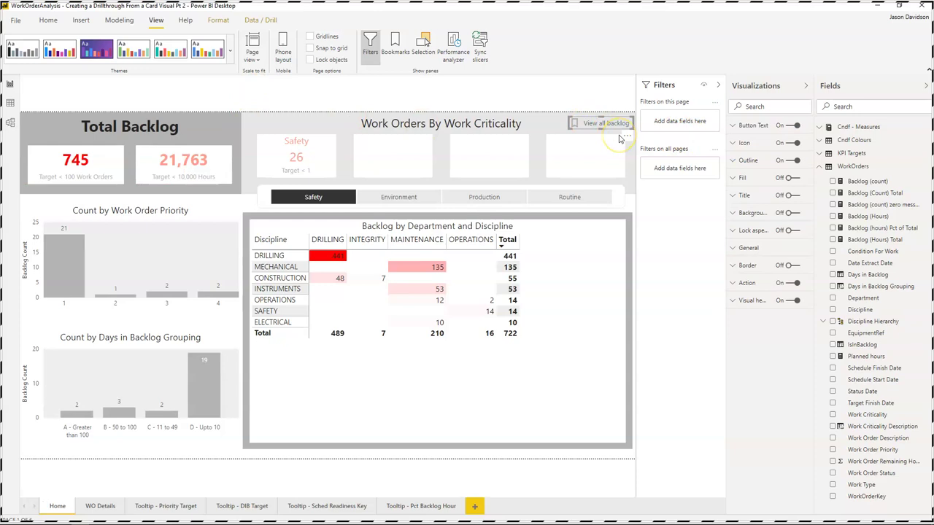
pyautogui.click(620, 138)
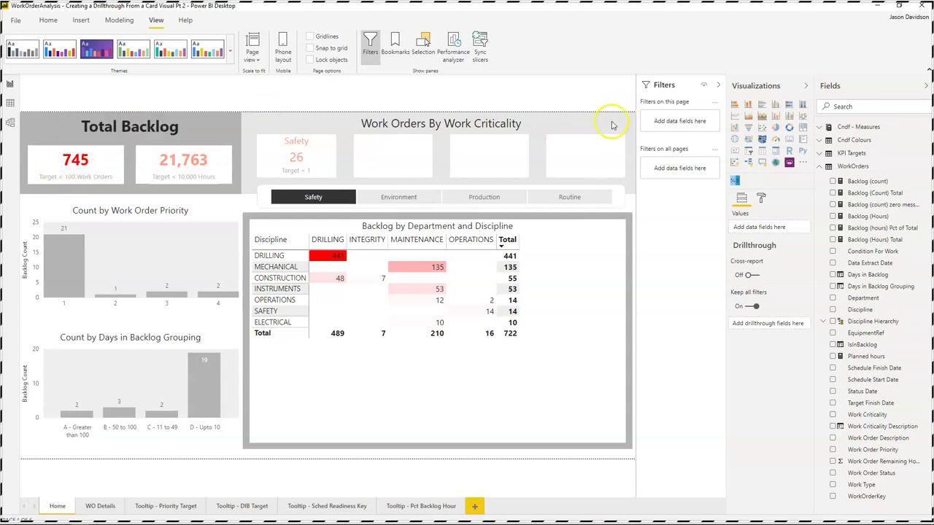
pyautogui.click(153, 178)
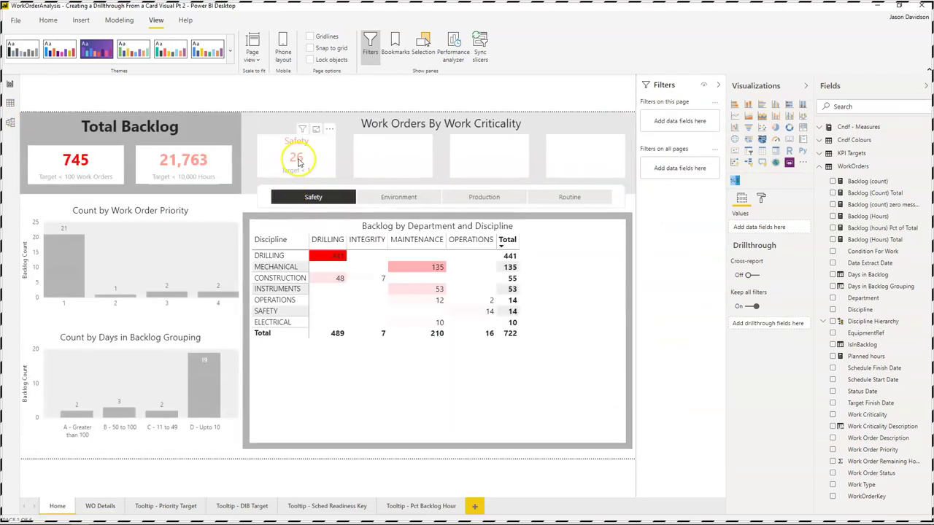
pyautogui.moveTo(299, 162)
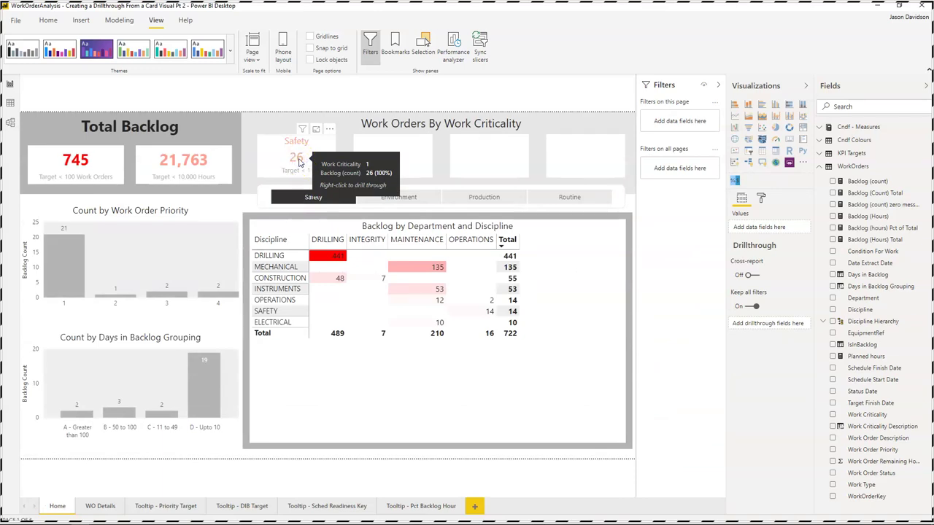
pyautogui.click(299, 161)
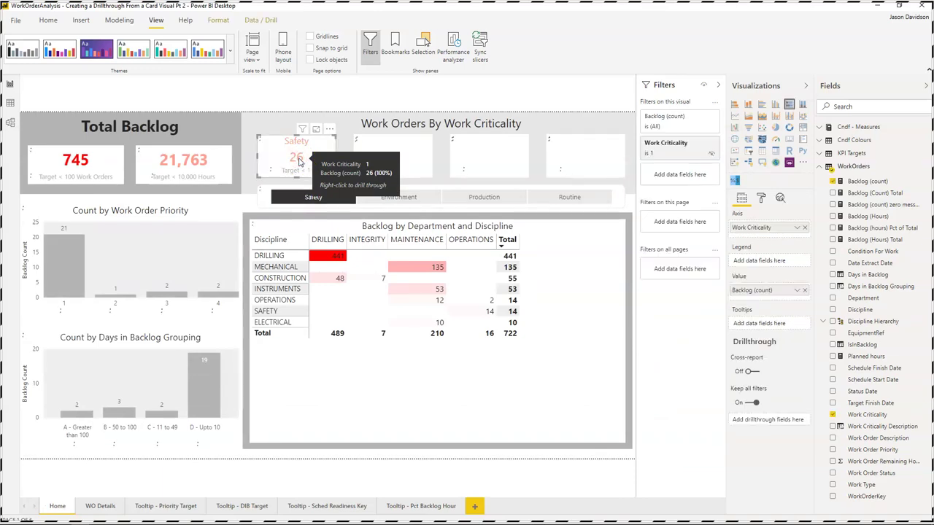
pyautogui.rightClick(299, 161)
pyautogui.moveTo(342, 209)
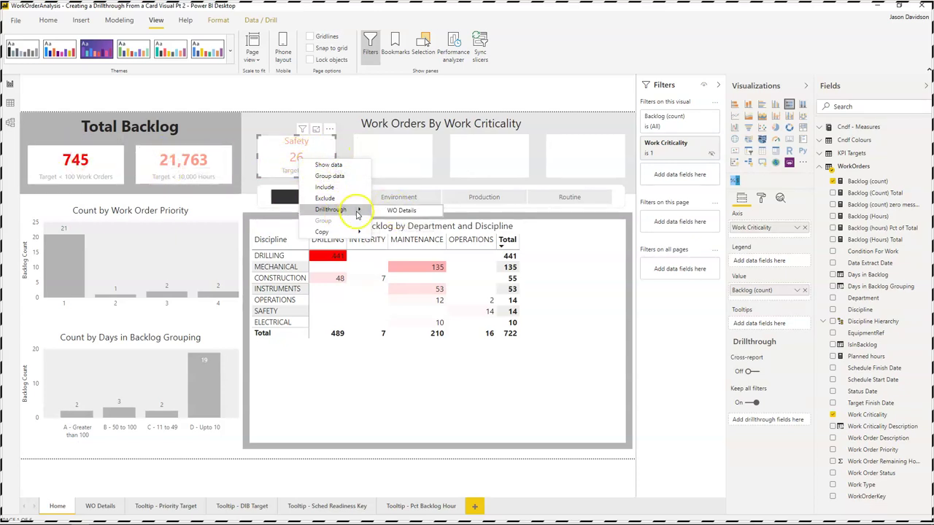
pyautogui.click(410, 210)
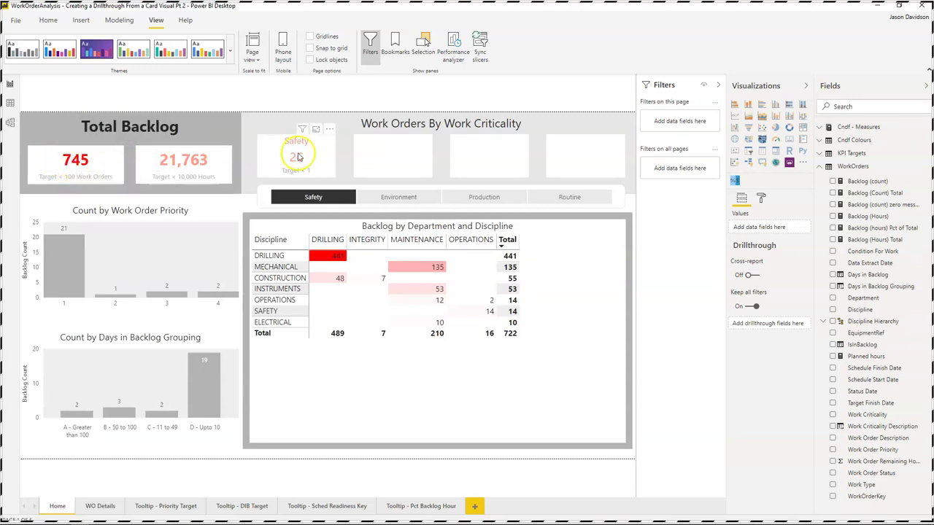
pyautogui.moveTo(299, 161)
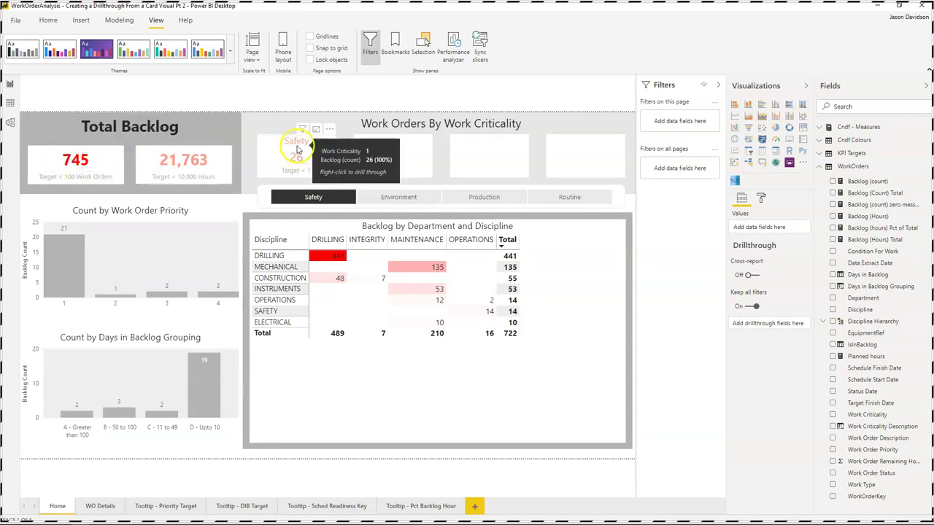
pyautogui.click(270, 148)
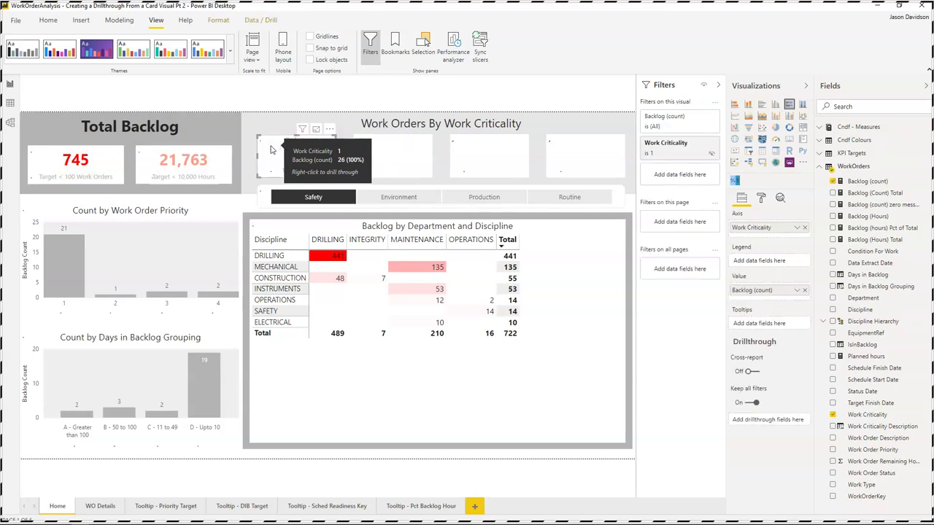